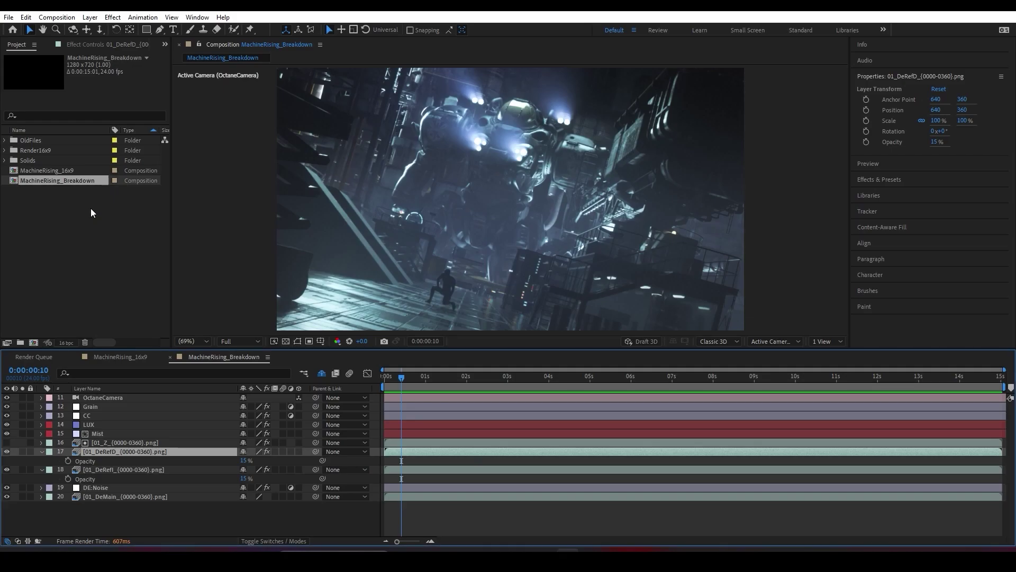
Solo the 01_DeMain render layer to view the raw render, and unsolo it to return to the full composite
click(22, 497)
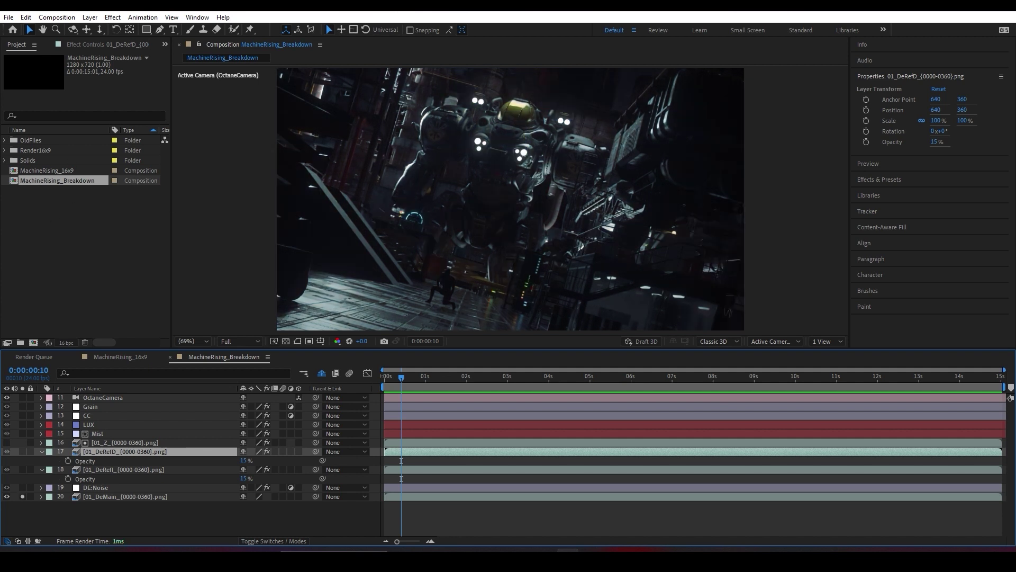
click(23, 497)
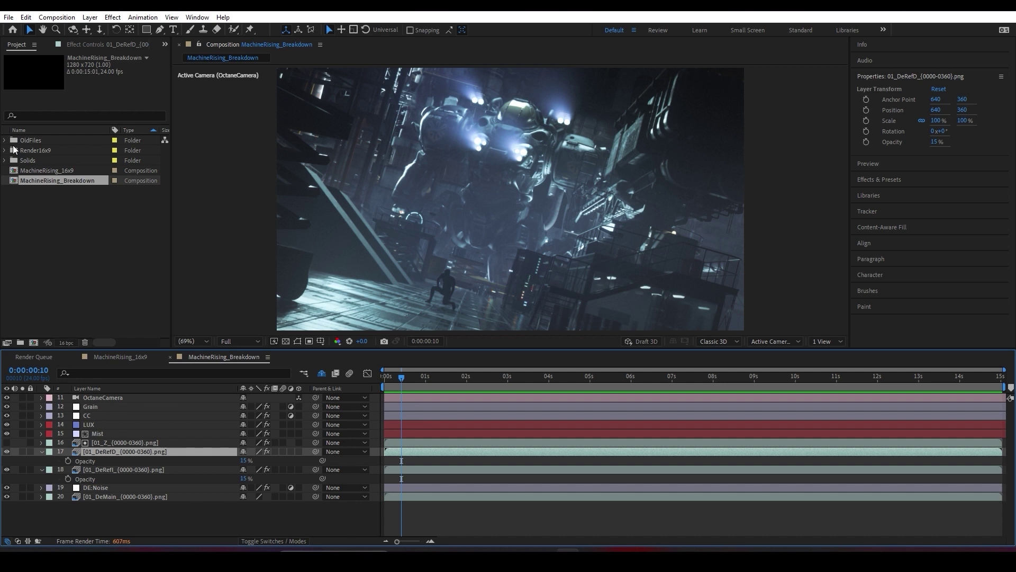
Switch to Cinema 4D and examine from several angles how the spotlights are placed on the mech's chest lamps
key(alt+Tab)
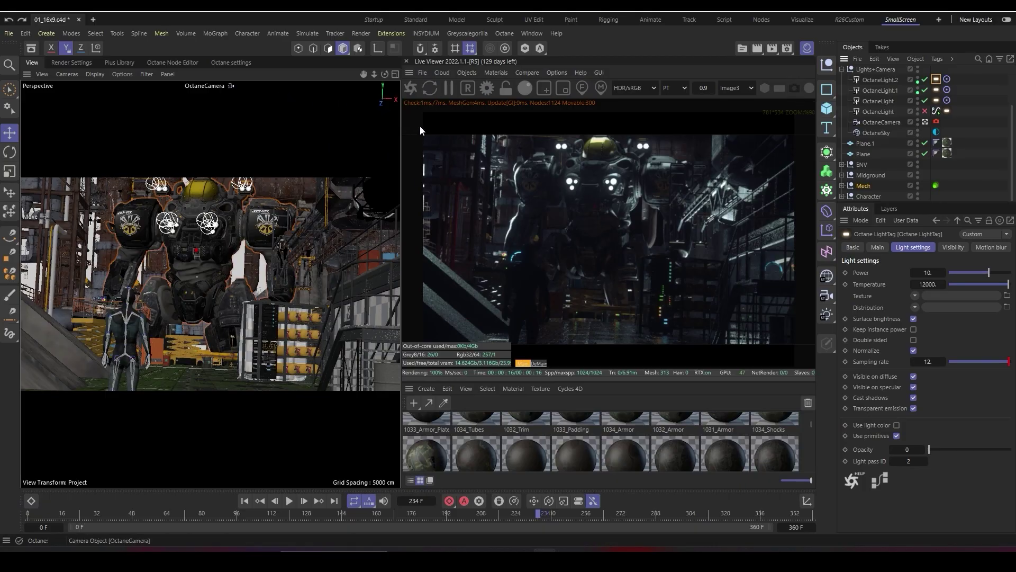
alt+drag(210, 284, 177, 313)
scroll(225, 304, up, 20)
alt+drag(196, 262, 227, 247)
scroll(206, 259, up, 4)
scroll(250, 239, down, 5)
scroll(210, 283, down, 10)
alt+drag(210, 284, 137, 281)
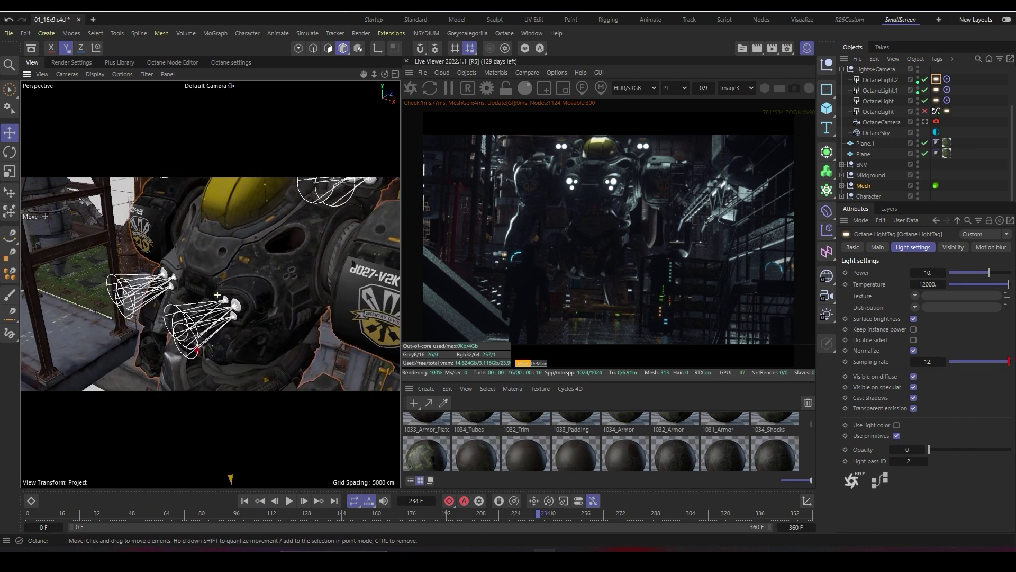
scroll(210, 283, up, 8)
mouse_move(261, 284)
alt+mouse_down()
mouse_move(239, 297)
mouse_move(265, 280)
mouse_move(246, 271)
alt+mouse_up()
scroll(243, 273, up, 5)
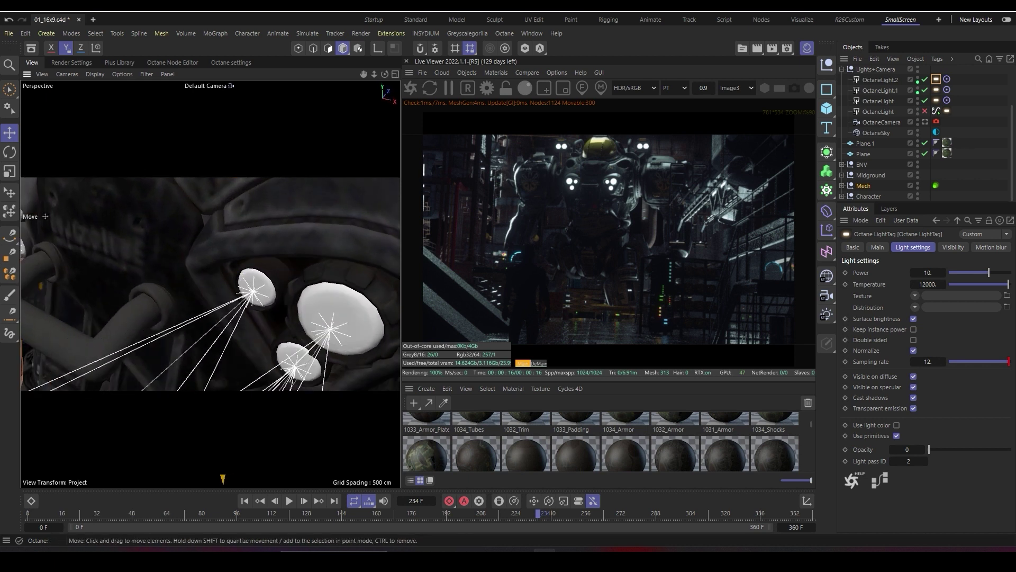
alt+drag(246, 271, 255, 265)
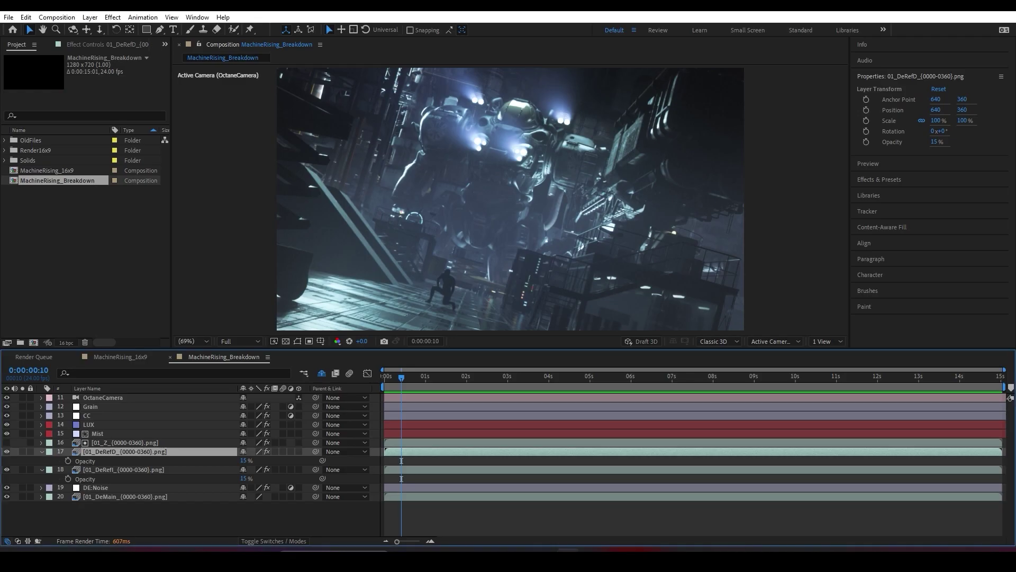
Return to After Effects, solo the LUX layer and scrub through the timeline to view its light beams
click(89, 425)
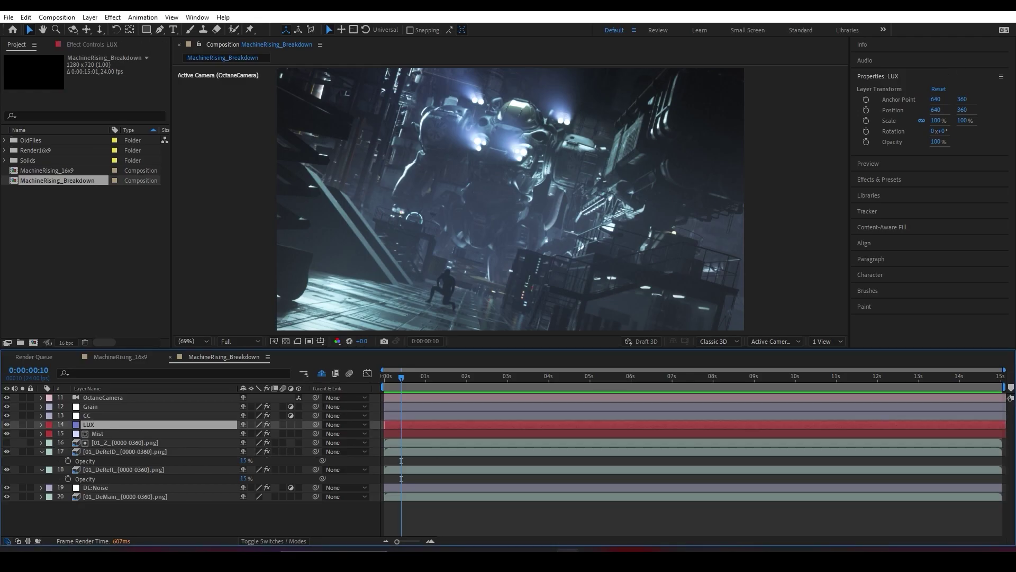
click(22, 424)
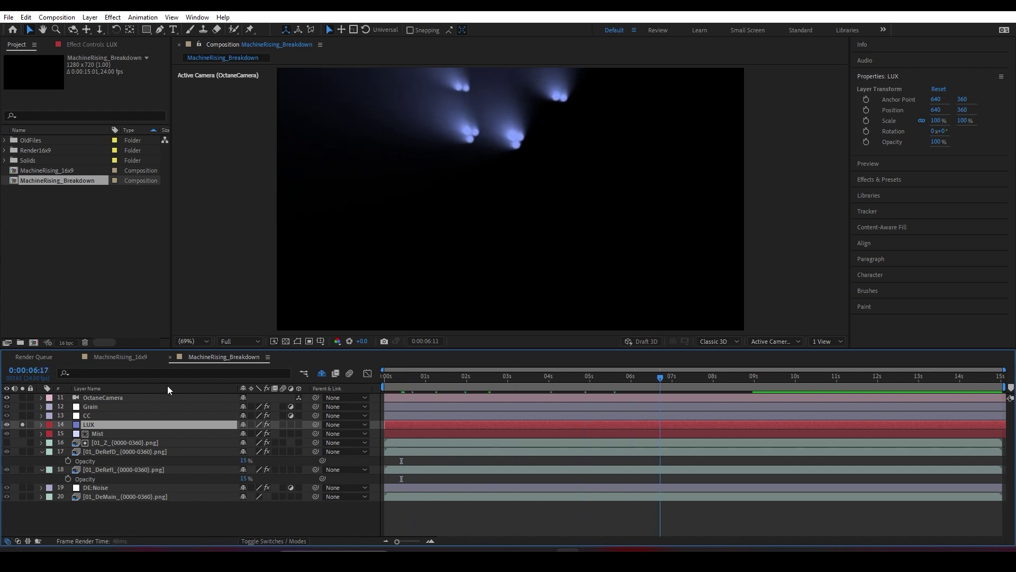
mouse_move(874, 378)
mouse_down()
mouse_move(416, 378)
mouse_move(558, 377)
mouse_up()
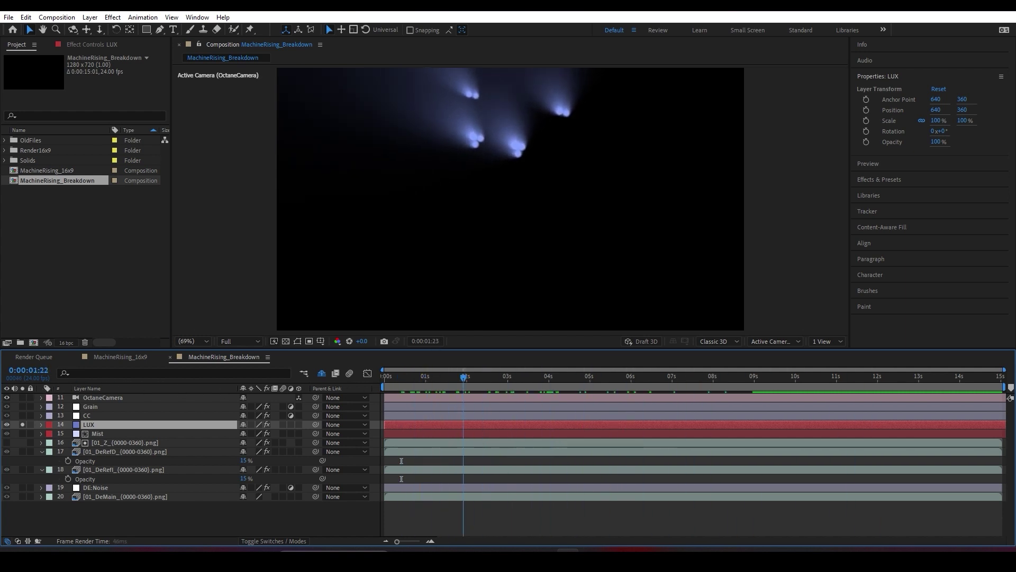
middle_drag(529, 175, 531, 222)
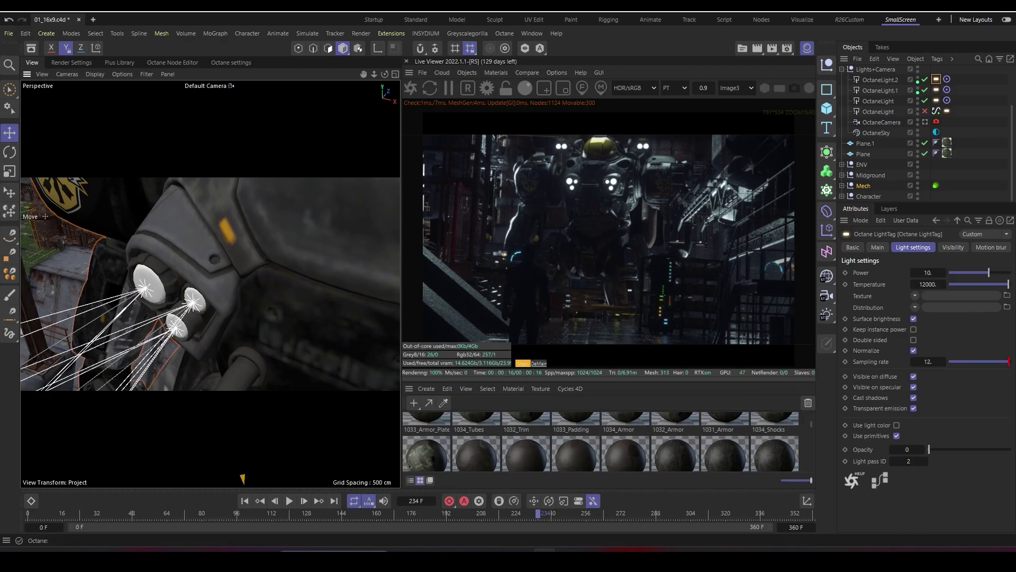
Switch to Cinema 4D, expand the Mech group and disable its lights from Light to Light.9
alt+right_drag(268, 223, 212, 222)
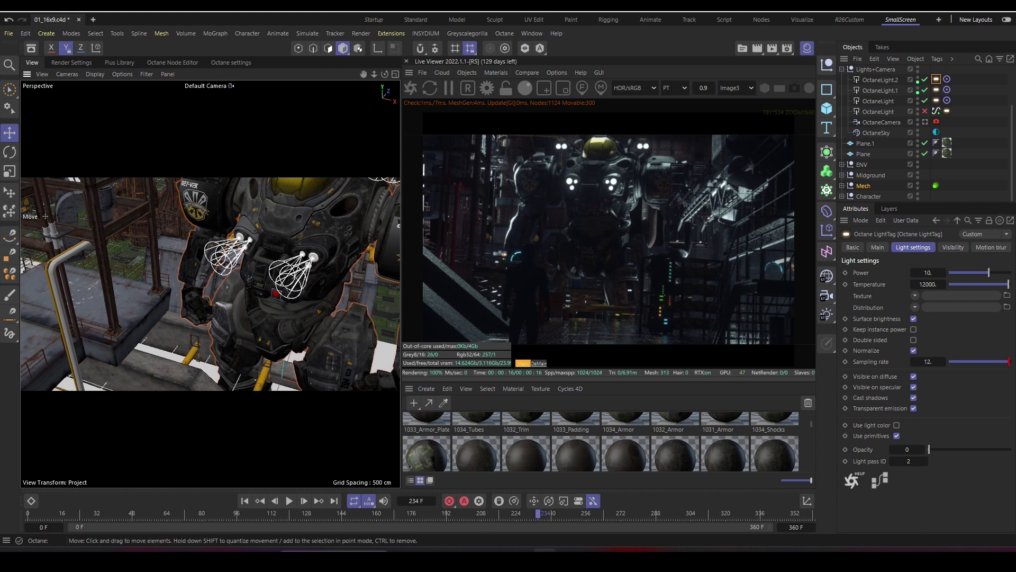
click(287, 216)
click(842, 186)
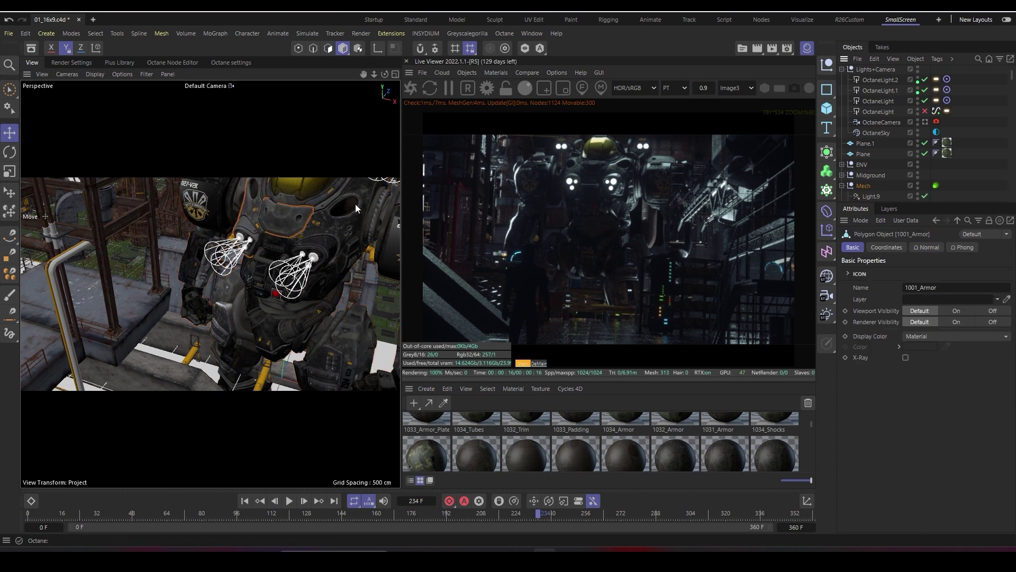
drag(872, 203, 872, 347)
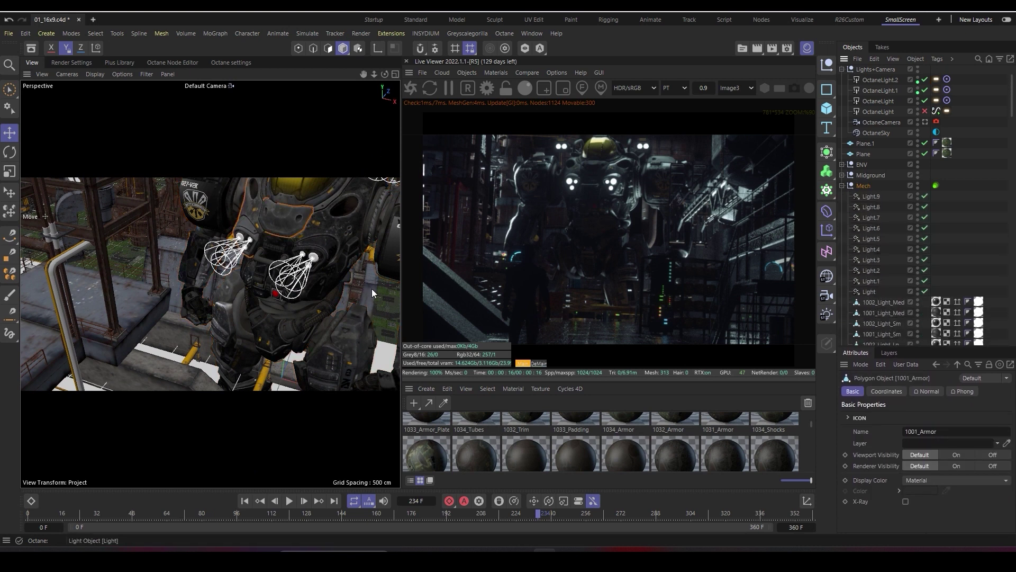
click(879, 290)
drag(924, 291, 926, 195)
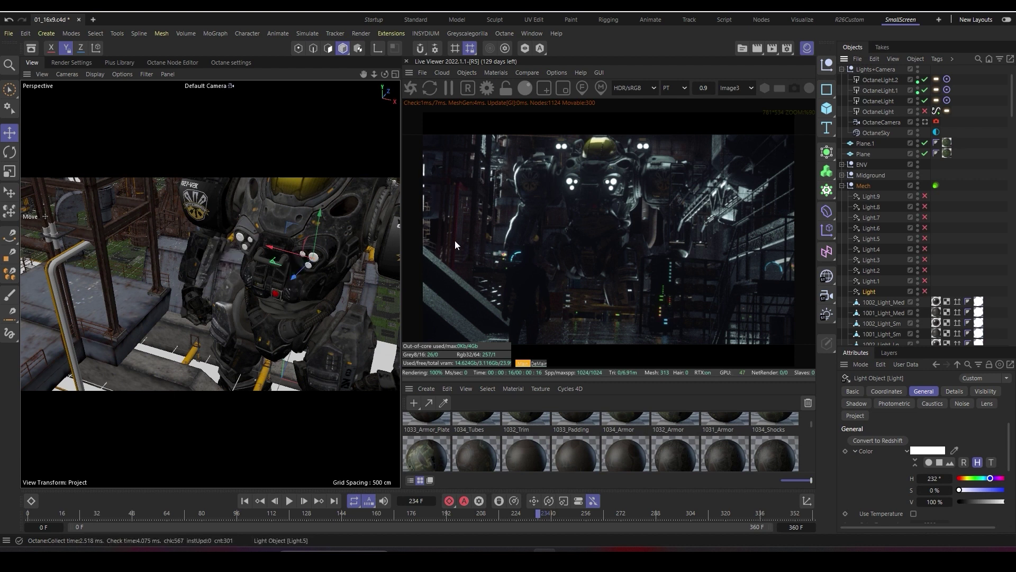
click(967, 227)
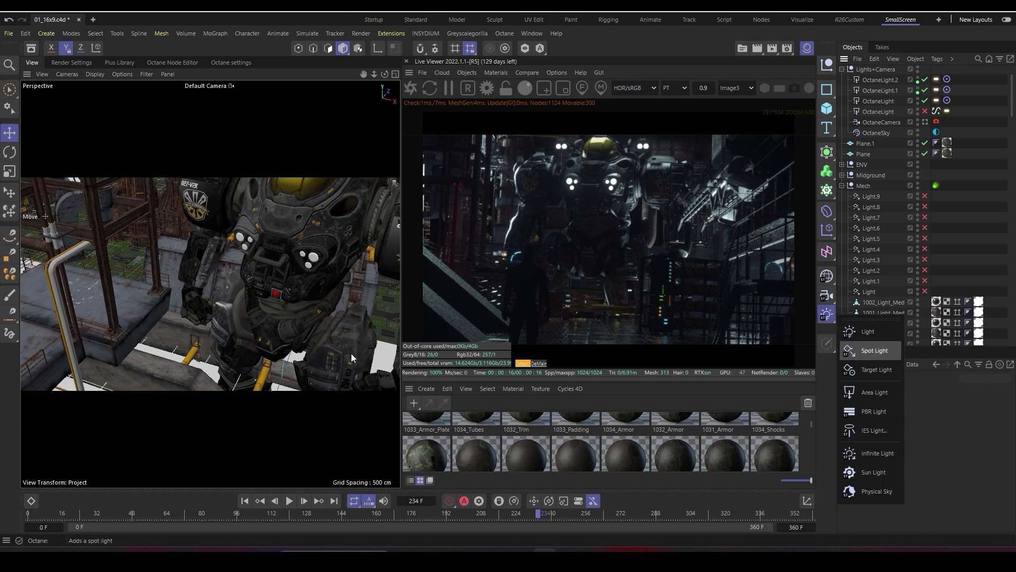
Add a spotlight and move it out in front of the mech's legs
click(875, 350)
mouse_move(351, 353)
alt+mouse_down()
mouse_move(328, 344)
mouse_move(352, 352)
alt+mouse_up()
alt+right_drag(210, 284, 249, 286)
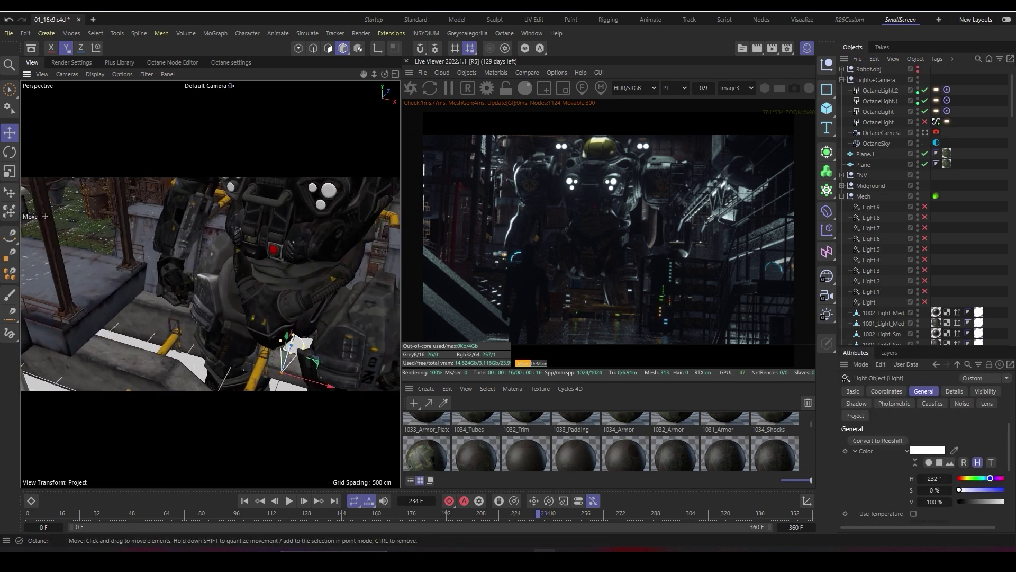
alt+drag(249, 286, 275, 296)
drag(302, 335, 200, 367)
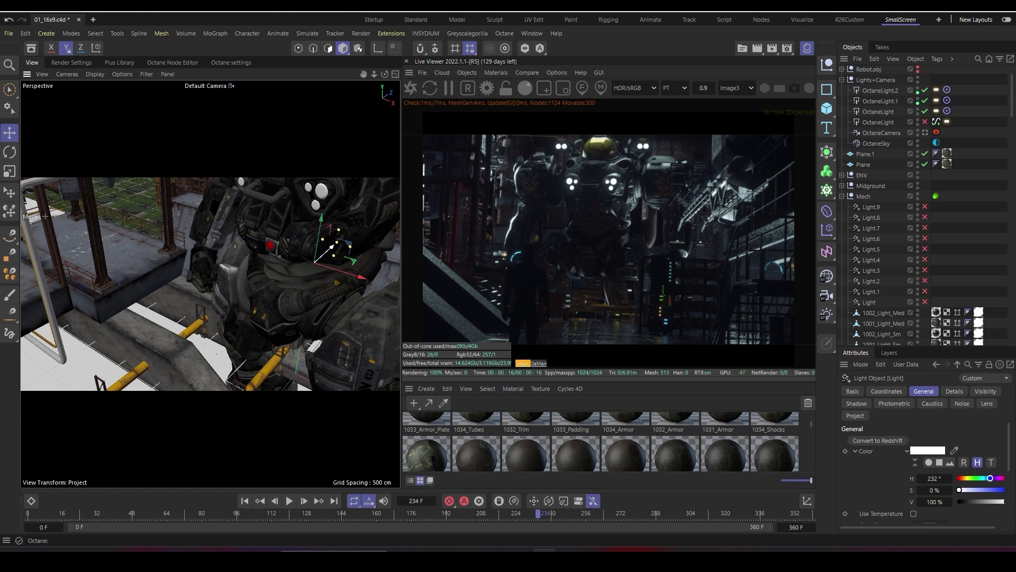
Add a standard Light object and place it beside the spotlight for comparison
click(827, 314)
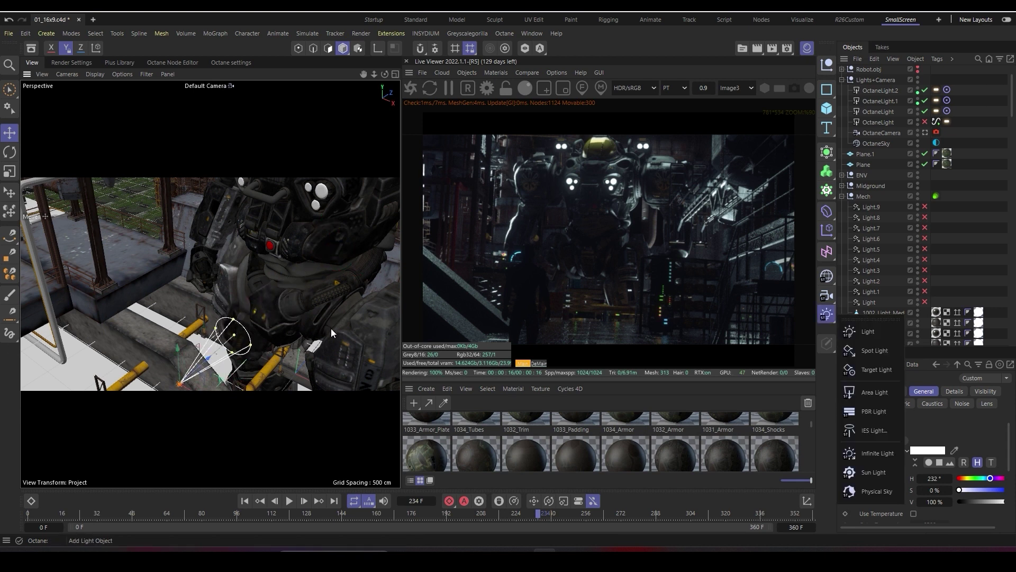
click(871, 331)
alt+middle_drag(297, 366, 307, 307)
drag(323, 305, 184, 272)
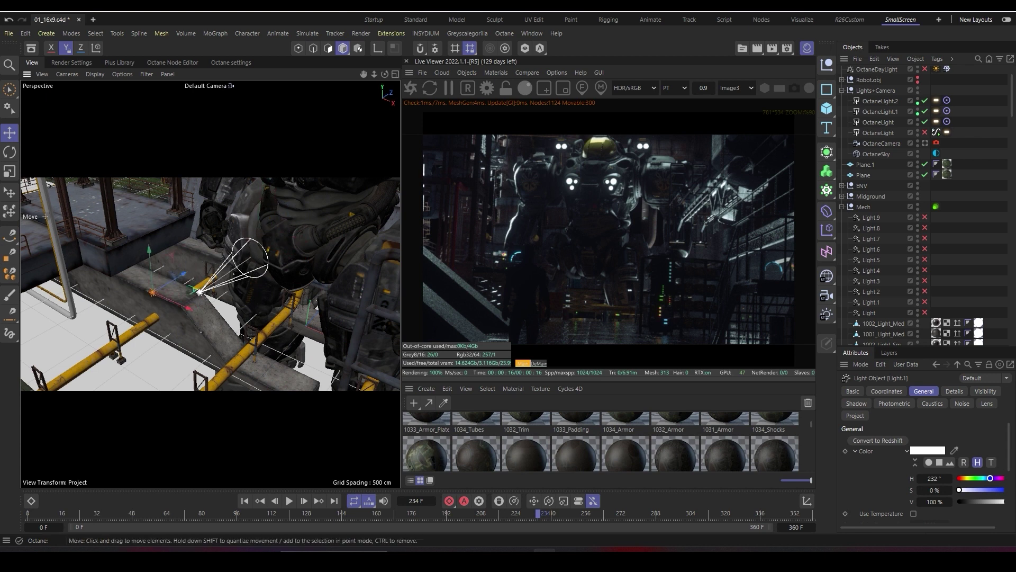
scroll(154, 295, up, 5)
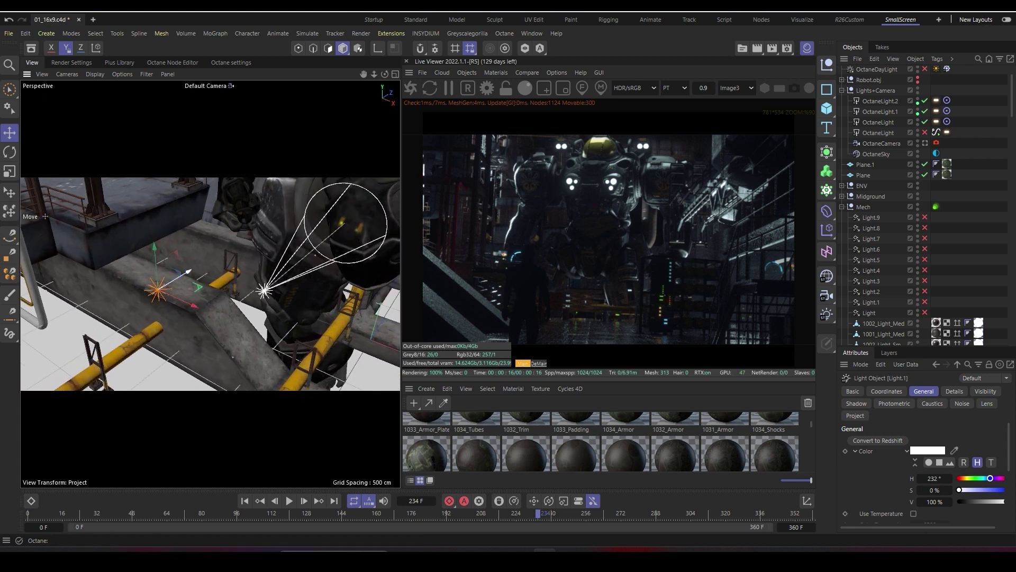
scroll(924, 106, up, 3)
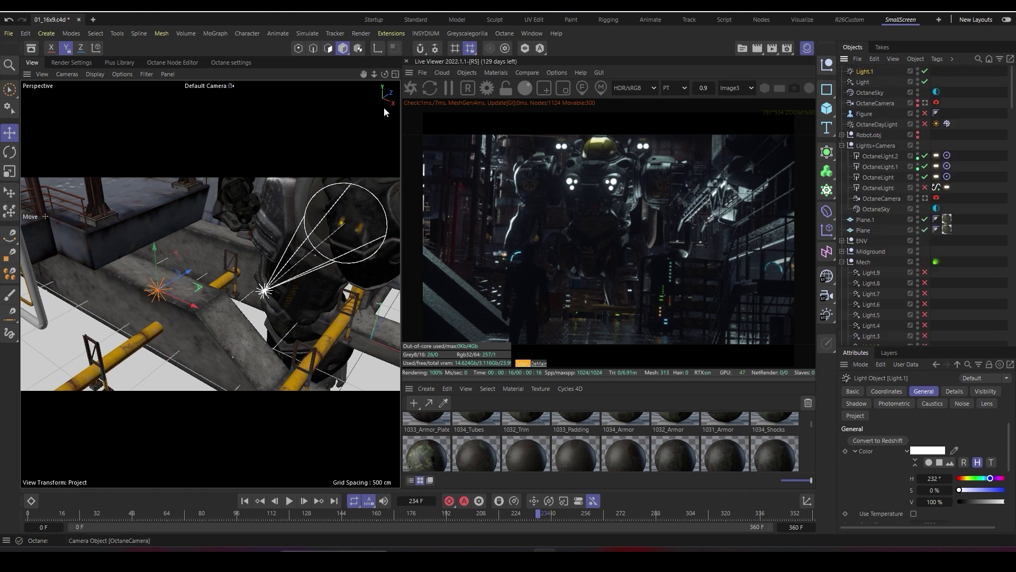
Select the spotlight to compare it, and delete the standard light Light.1
click(264, 290)
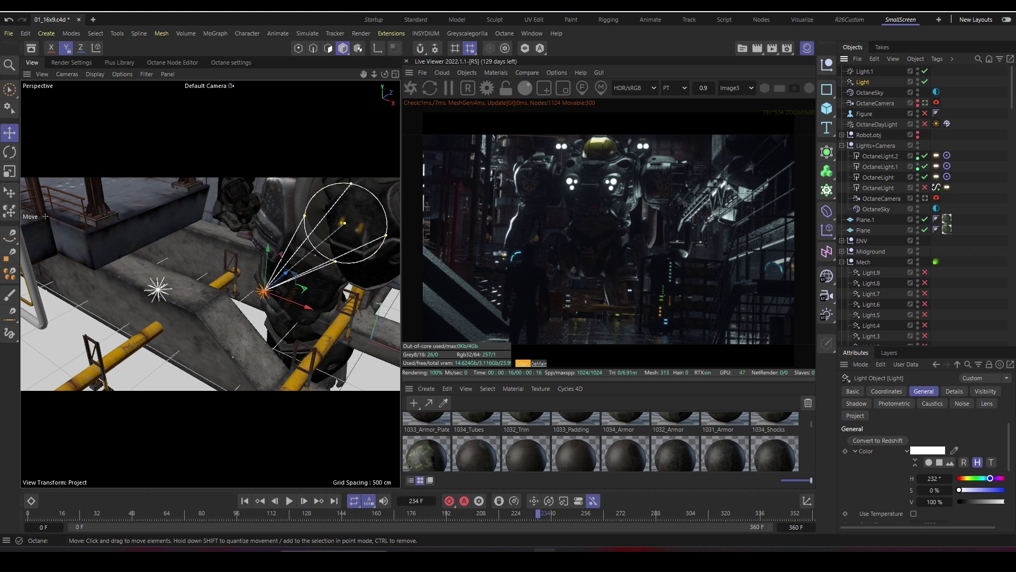
click(865, 71)
key(Delete)
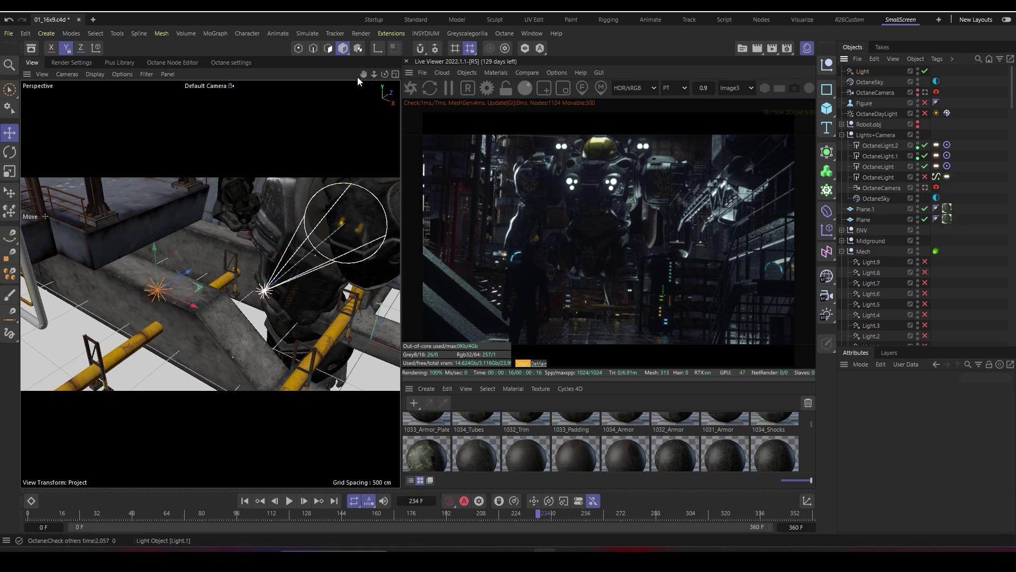
key(ctrl+z)
Select the new spotlight and set its intensity to 0 %
alt+drag(286, 238, 196, 238)
click(863, 71)
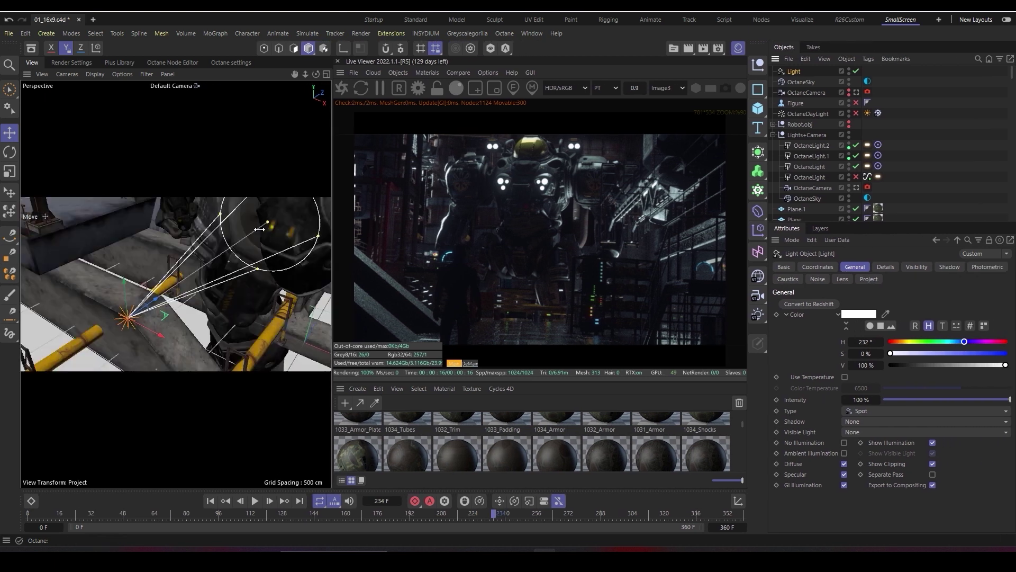
drag(1010, 400, 195, 406)
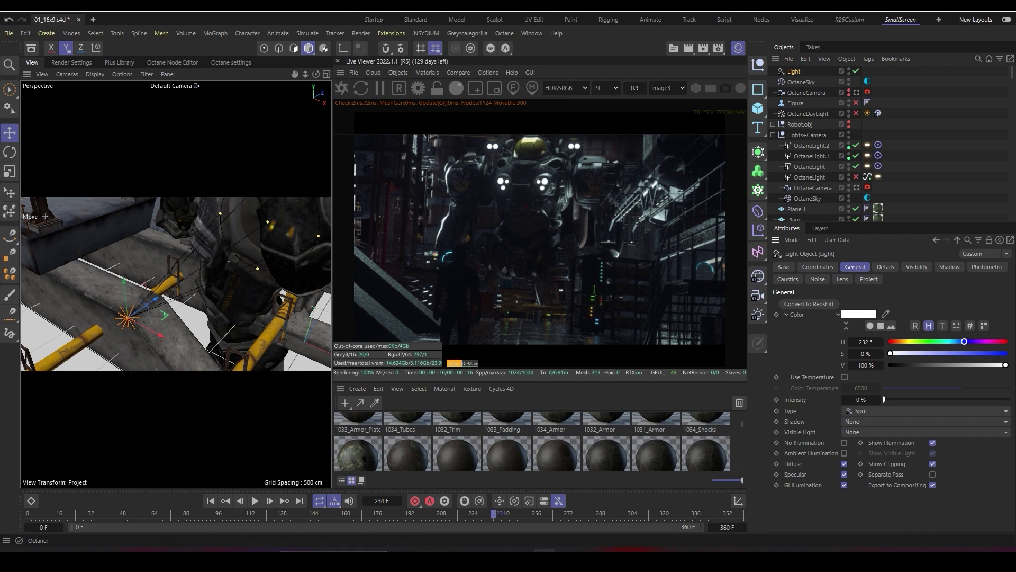
Inspect the mech's bare chest lamps and delete the test spotlight
alt+middle_drag(241, 220, 198, 305)
scroll(266, 254, up, 3)
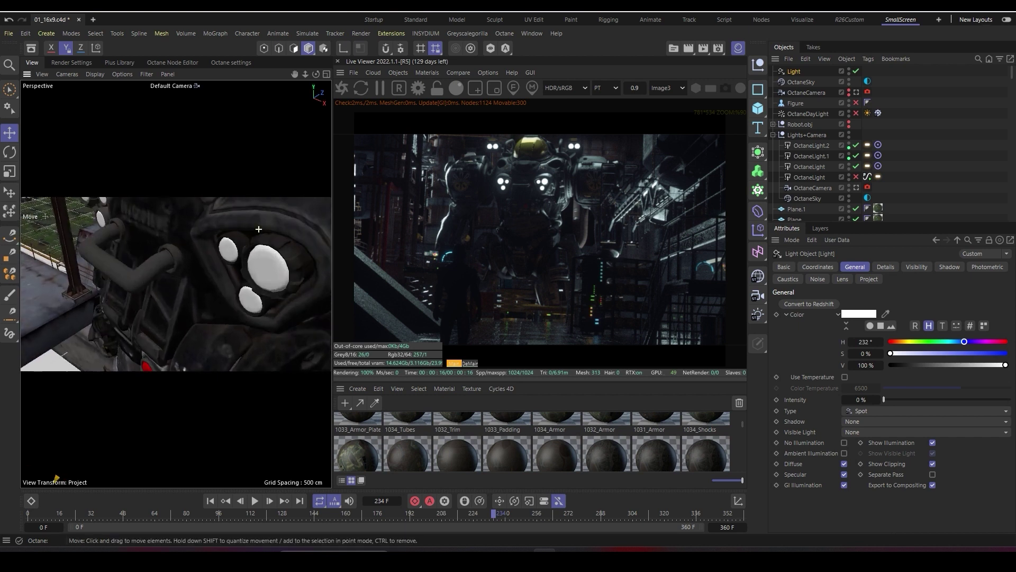
alt+drag(267, 254, 315, 237)
alt+drag(45, 216, 229, 217)
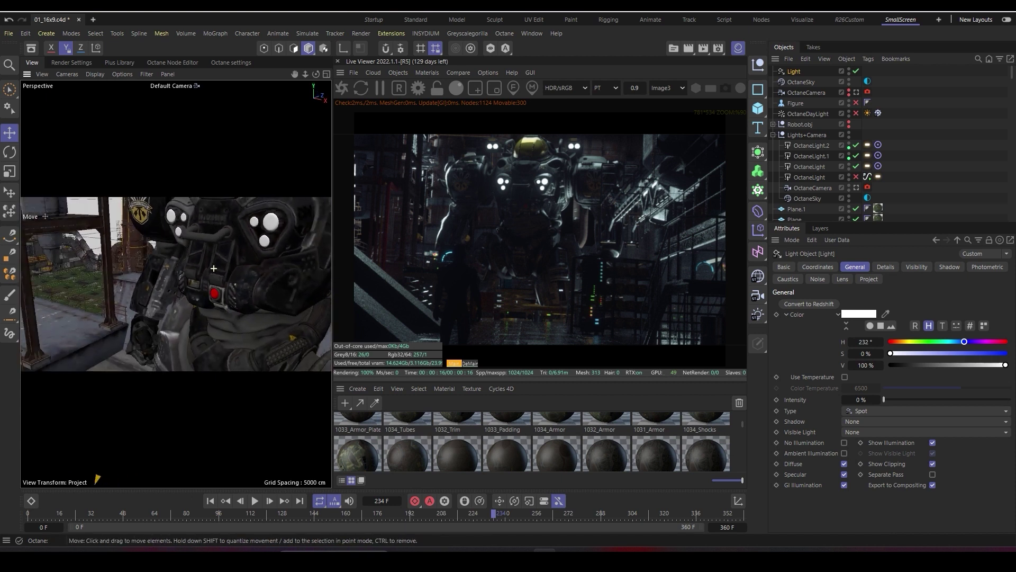
alt+middle_drag(216, 270, 245, 235)
scroll(245, 235, down, 3)
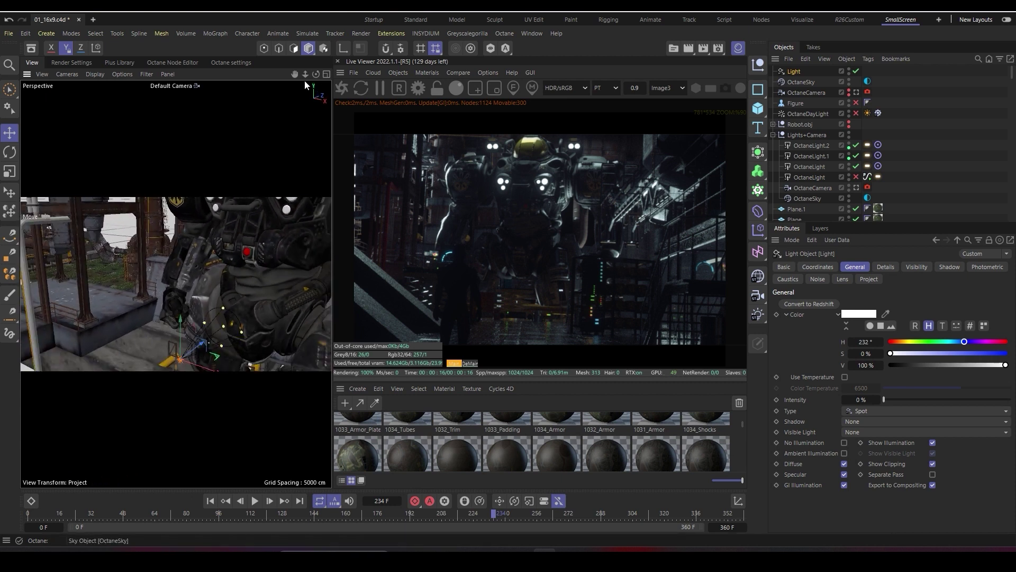
key(Delete)
Re-enable and select Light in the Mech group, inspecting its placement on the large chest lamp
scroll(847, 132, down, 8)
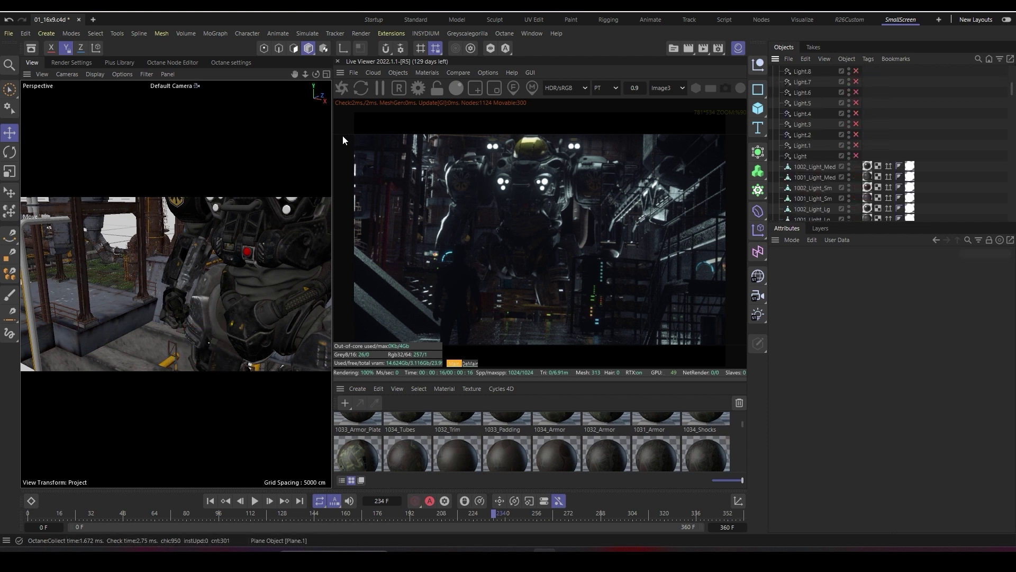
alt+middle_drag(233, 233, 226, 286)
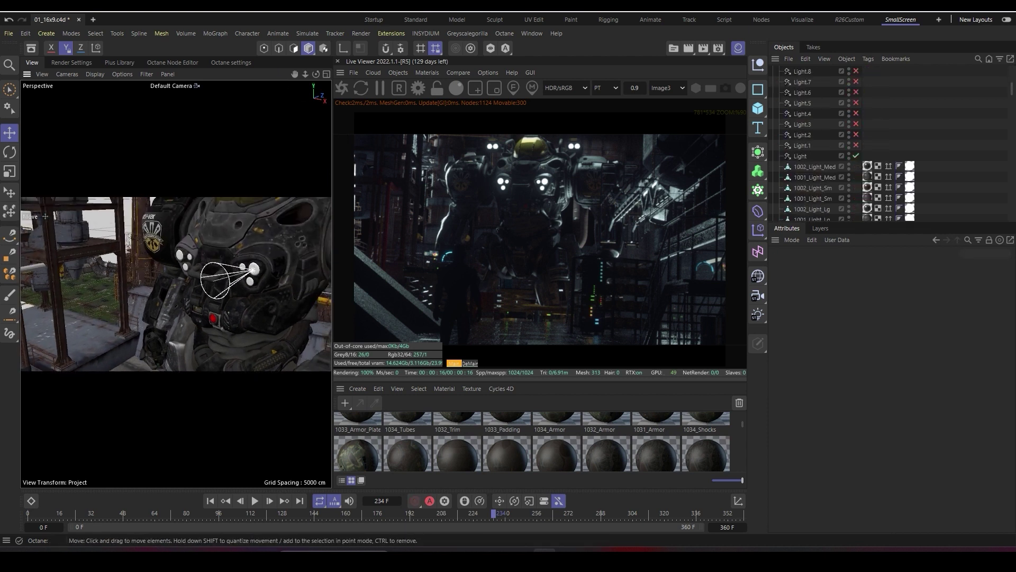
alt+right_drag(227, 286, 270, 265)
alt+middle_drag(265, 254, 244, 283)
mouse_move(244, 283)
alt+mouse_down()
mouse_move(297, 291)
mouse_move(249, 283)
alt+mouse_up()
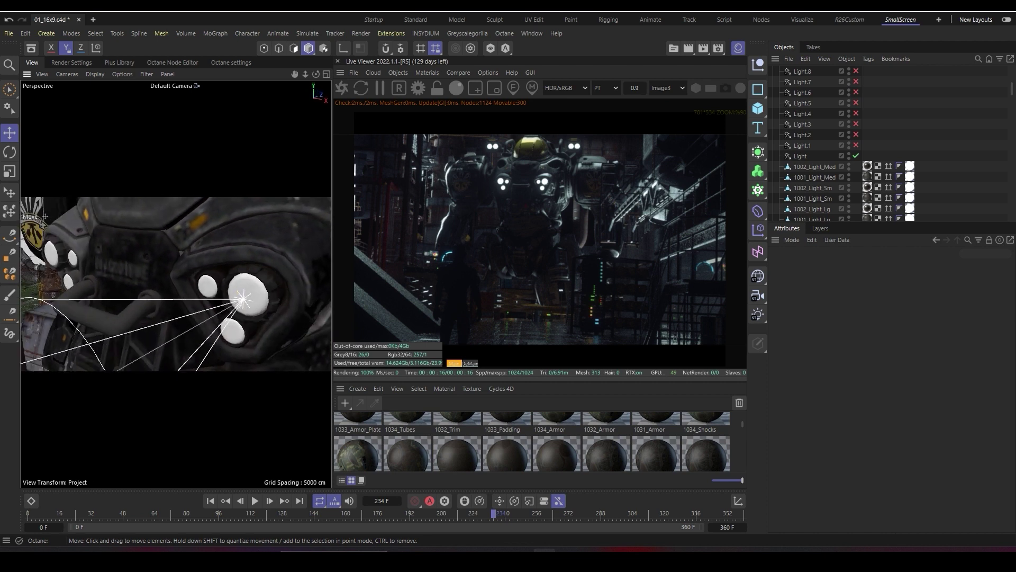
alt+right_drag(248, 284, 281, 286)
mouse_move(264, 288)
alt+mouse_down()
mouse_move(228, 283)
mouse_move(272, 293)
alt+mouse_up()
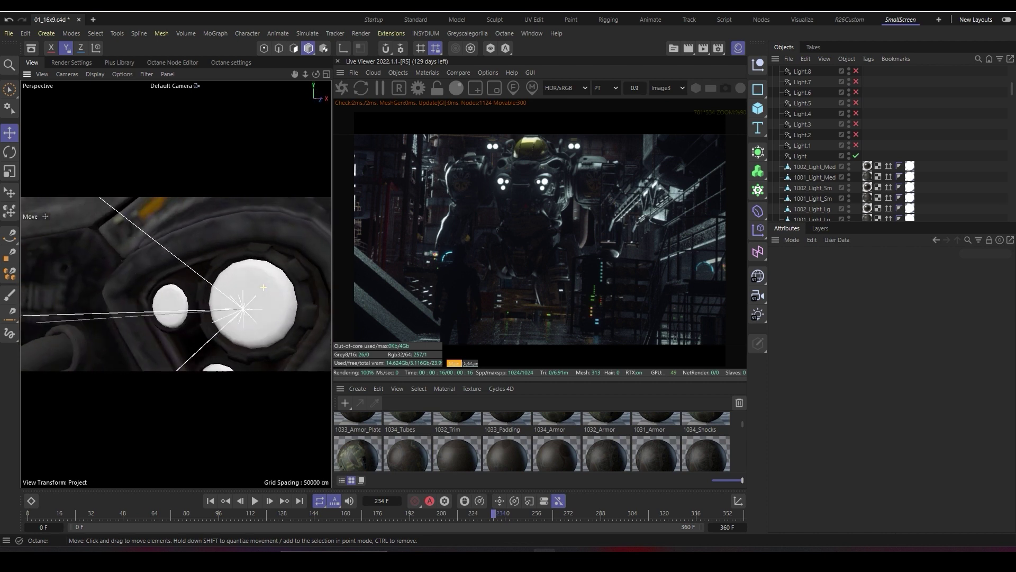
mouse_move(264, 287)
alt+mouse_down()
mouse_move(212, 289)
mouse_move(248, 286)
alt+mouse_up()
alt+right_drag(264, 288, 206, 287)
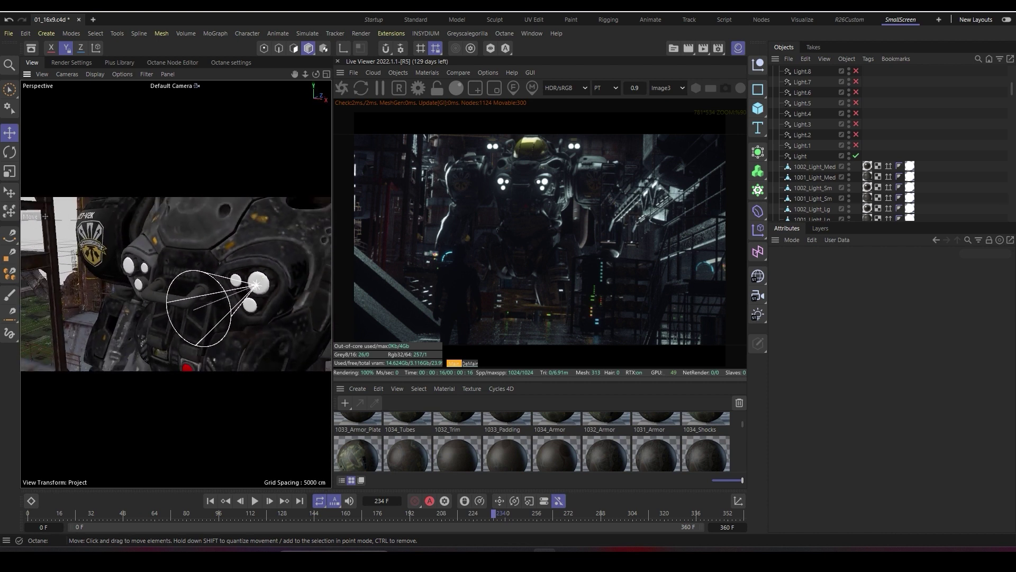
alt+drag(258, 285, 270, 305)
alt+right_drag(257, 286, 302, 286)
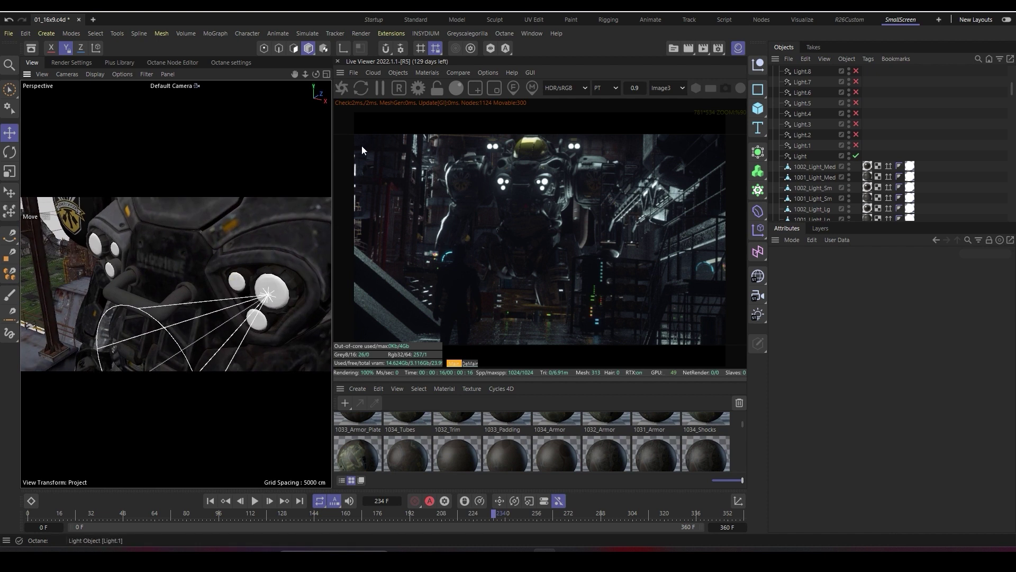
click(800, 156)
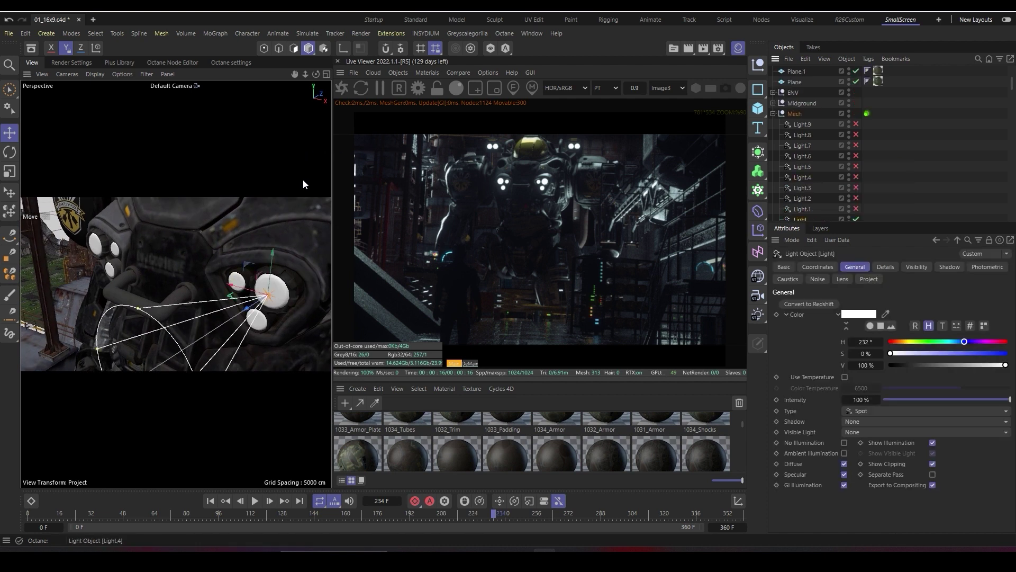
Re-enable Light.1 through Light.9 in the Mech group and view the spotlights on both chest lamp clusters
drag(856, 145, 856, 81)
scroll(856, 122, up, 2)
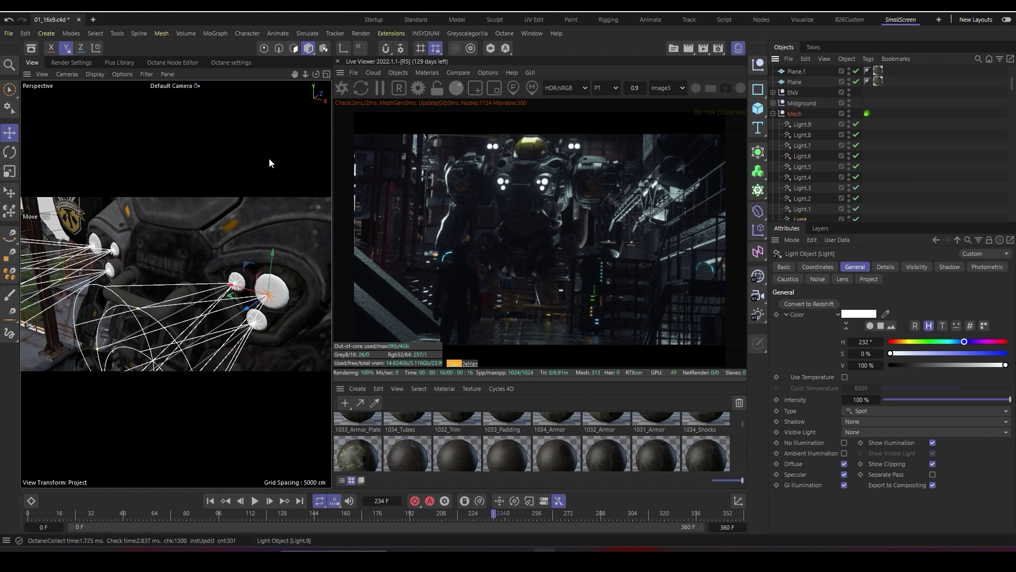
scroll(225, 212, down, 5)
alt+drag(176, 284, 215, 261)
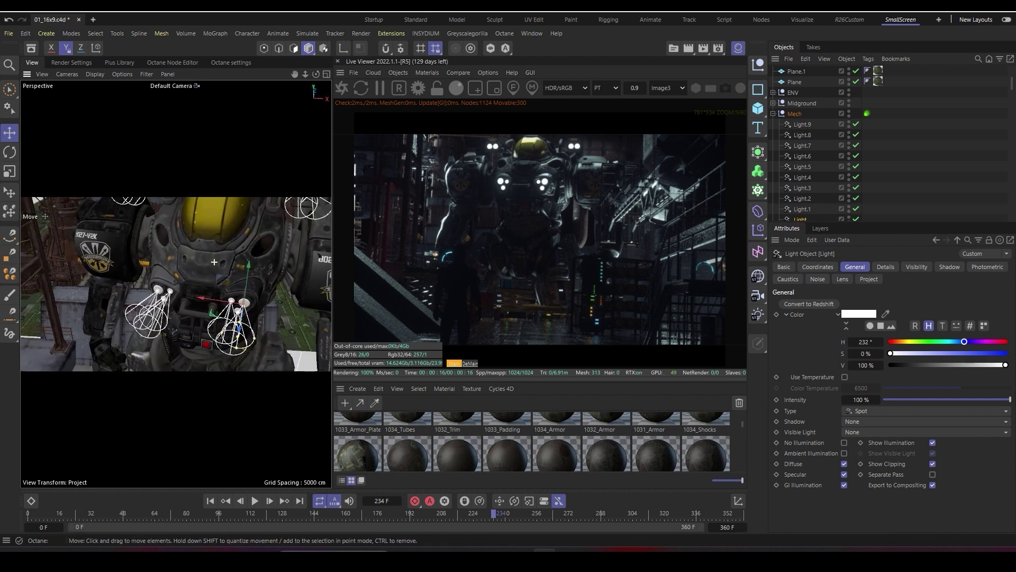
Examine the spotlight placement on the mech's two pairs of shoulder lamps, close up and from the front
scroll(214, 262, down, 4)
alt+middle_drag(215, 262, 153, 360)
scroll(206, 289, up, 7)
alt+drag(153, 360, 174, 328)
scroll(174, 318, up, 3)
alt+middle_drag(175, 318, 233, 324)
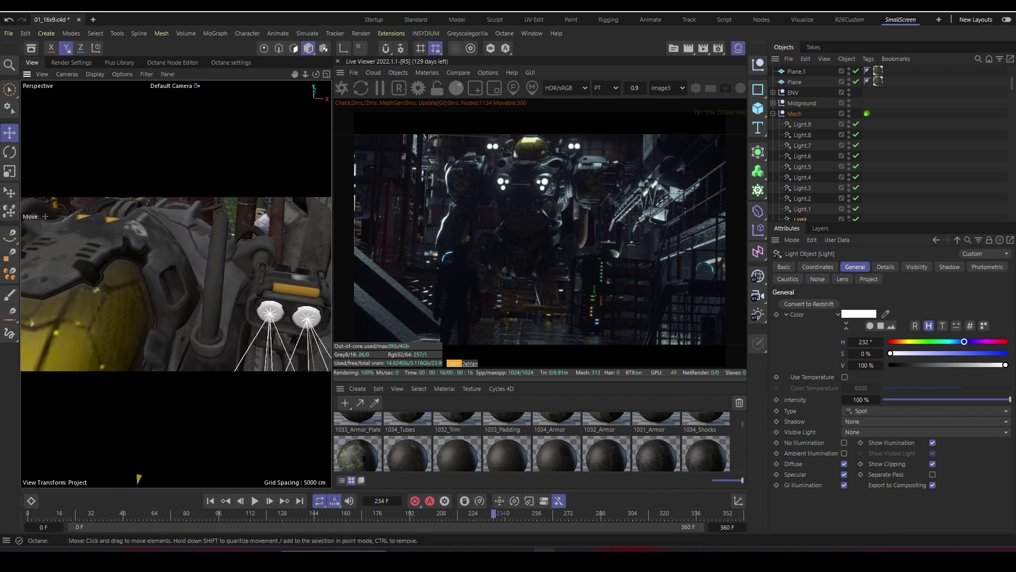
alt+drag(174, 280, 49, 200)
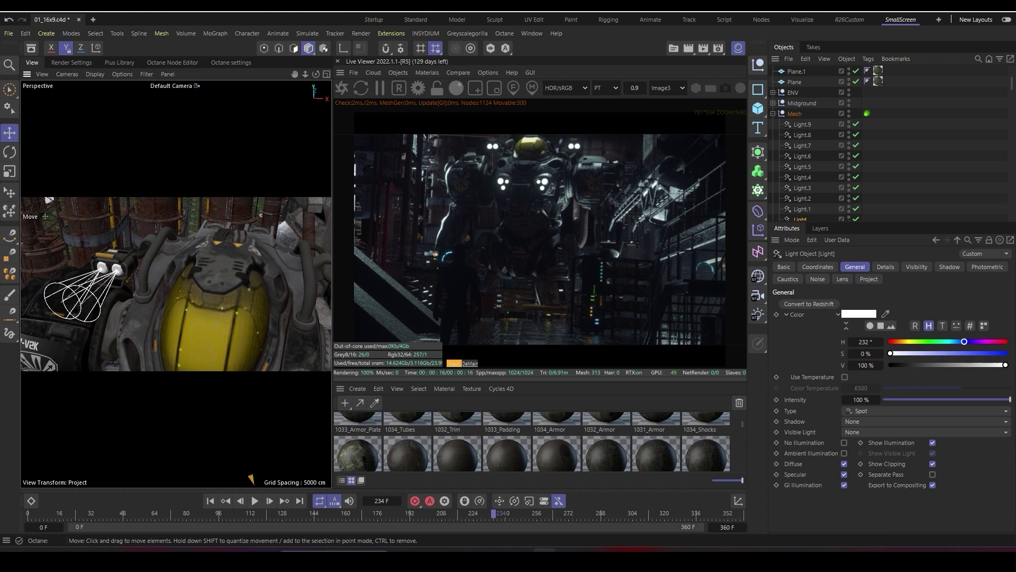
alt+right_drag(222, 286, 159, 297)
alt+drag(212, 286, 217, 301)
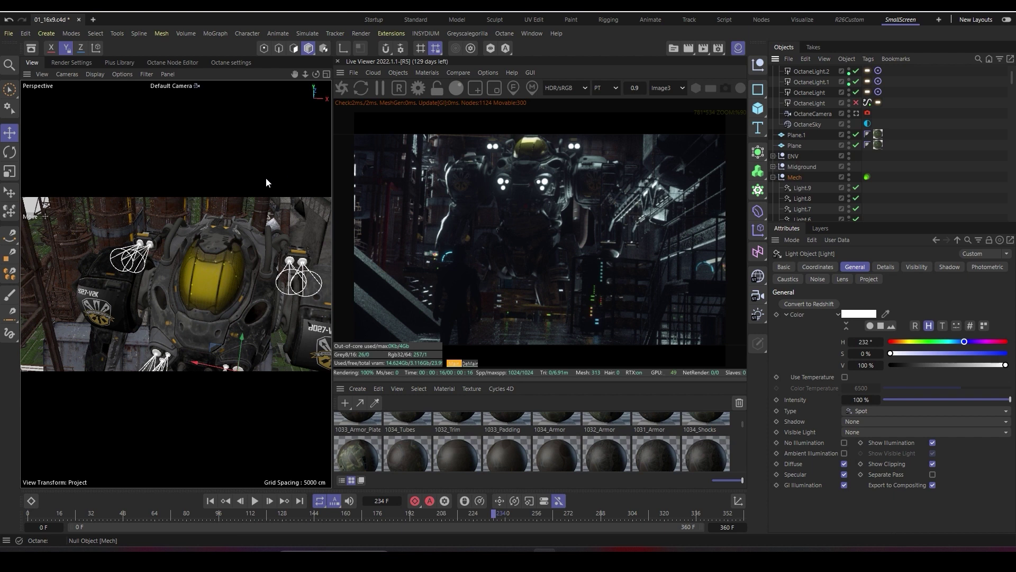
Collapse the Mech group, look through OctaneCamera, show its coordinates, and scrub its animation to frame 207
click(773, 177)
click(857, 142)
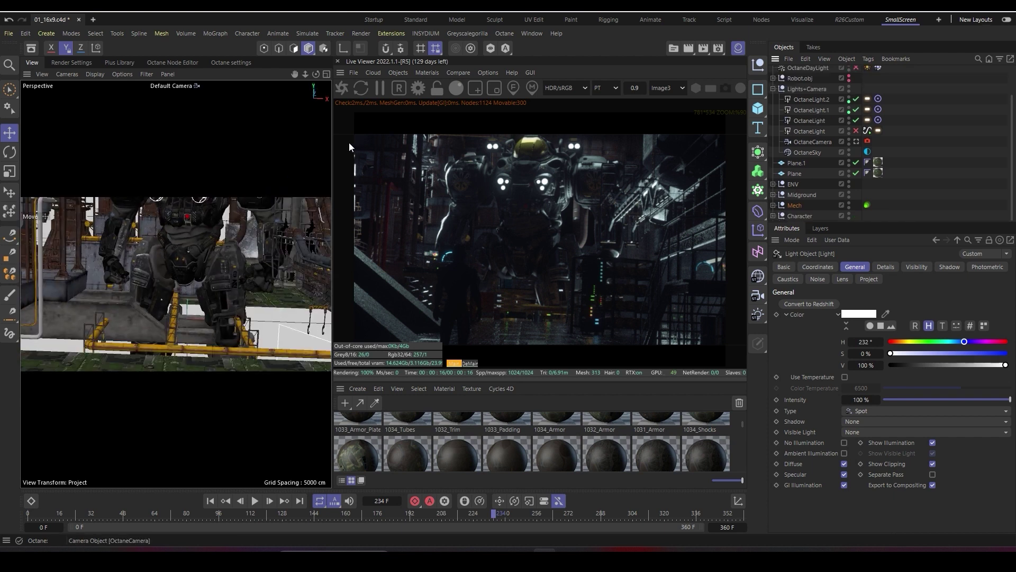
click(310, 151)
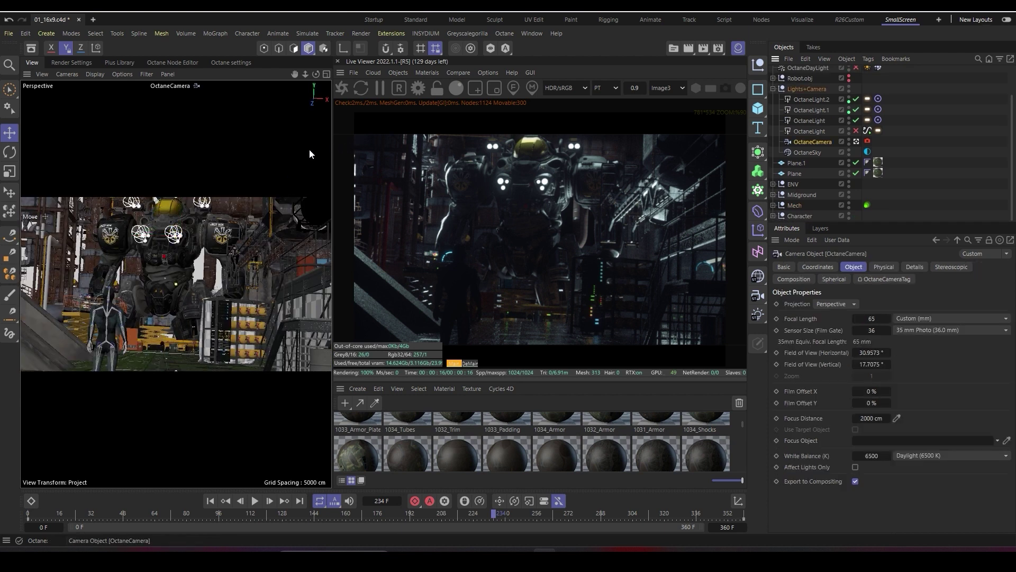
click(815, 267)
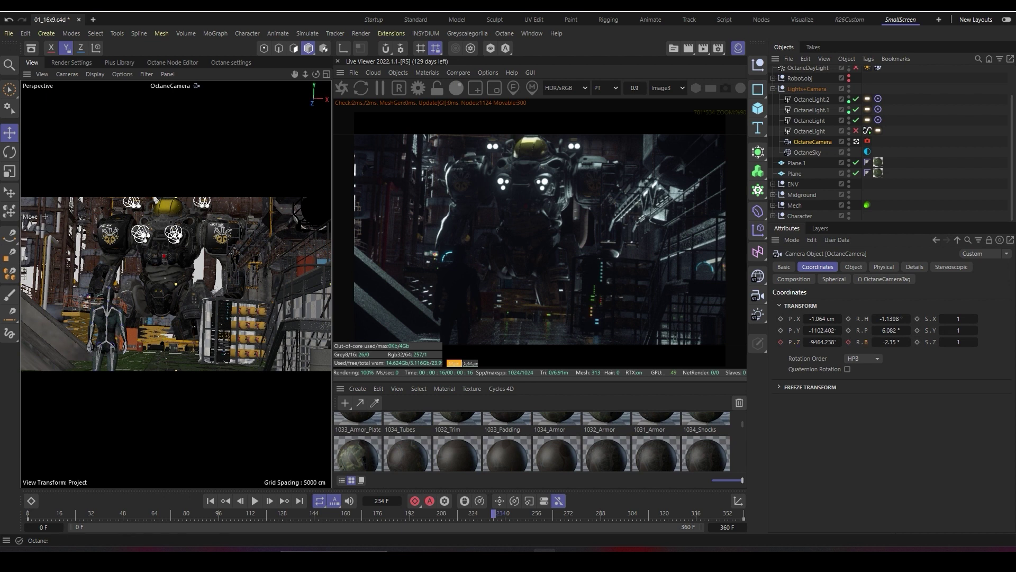
drag(75, 513, 440, 513)
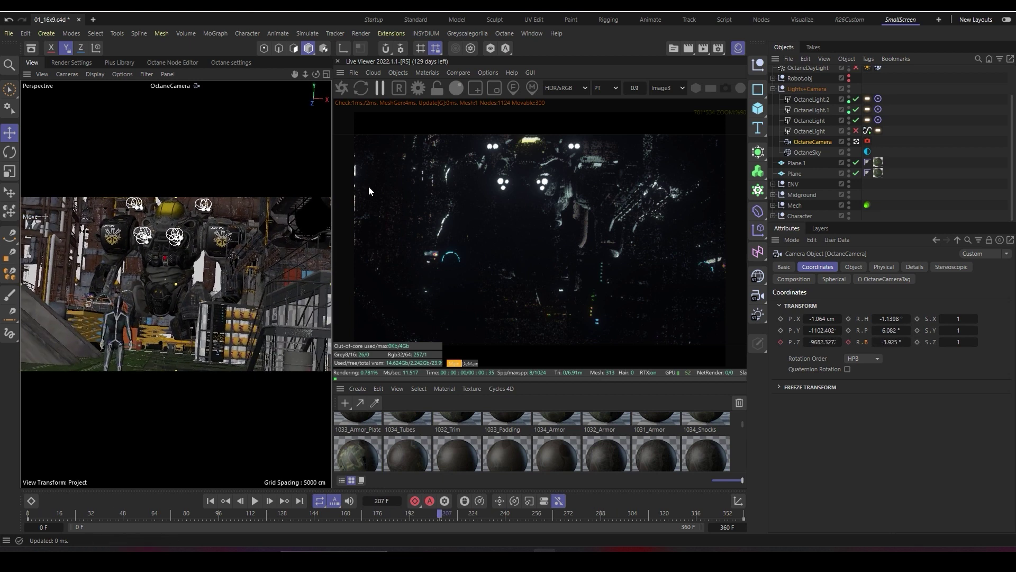
Return to the default camera, then enable and select the disabled OctaneLight in the Lights+Camera group
key(alt+c)
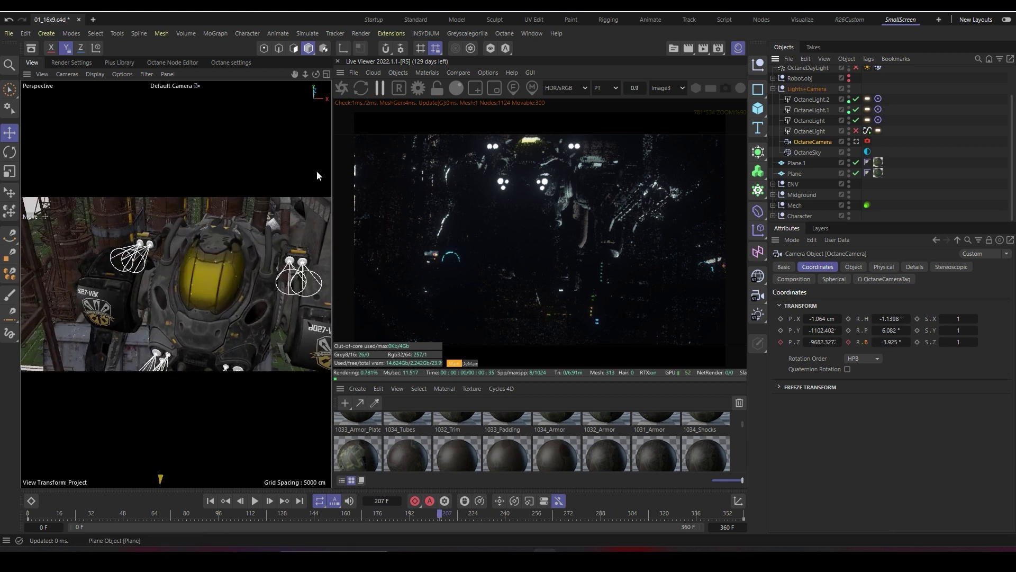
click(856, 131)
click(808, 131)
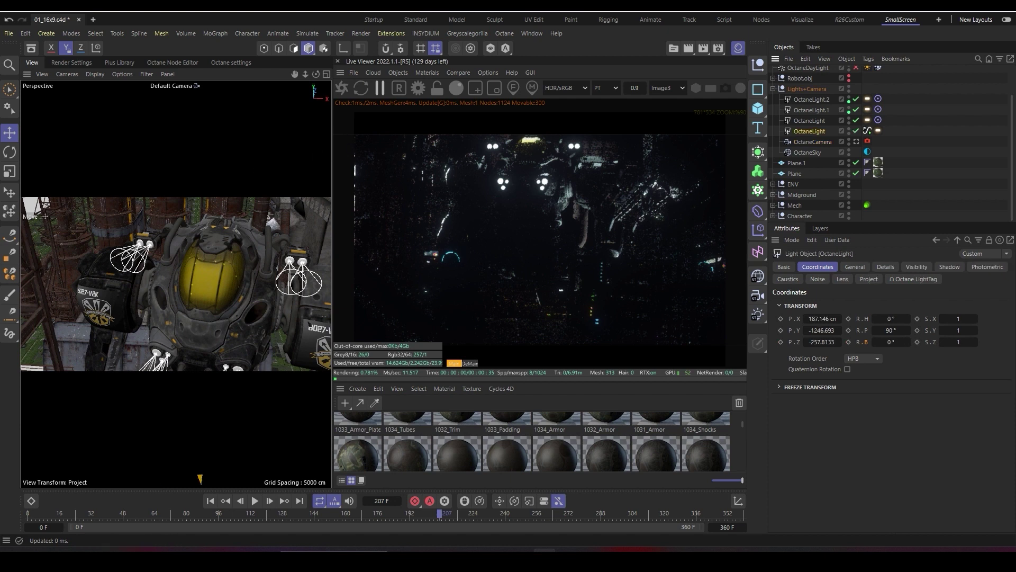
alt+middle_drag(180, 297, 185, 233)
scroll(176, 284, down, 4)
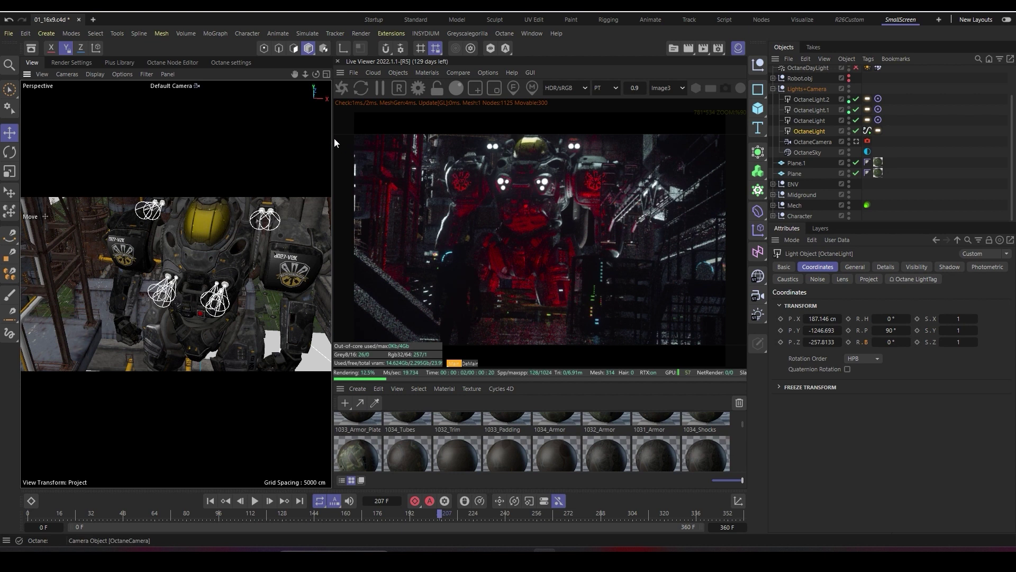
Set the temperature to 700 in the OctaneLight's Octane LightTag
click(878, 131)
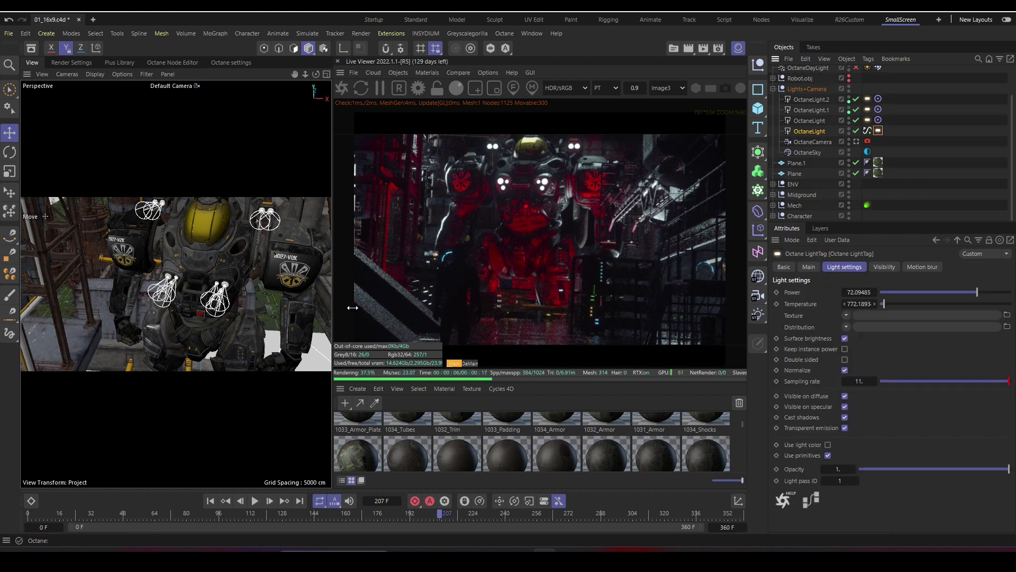
text(700)
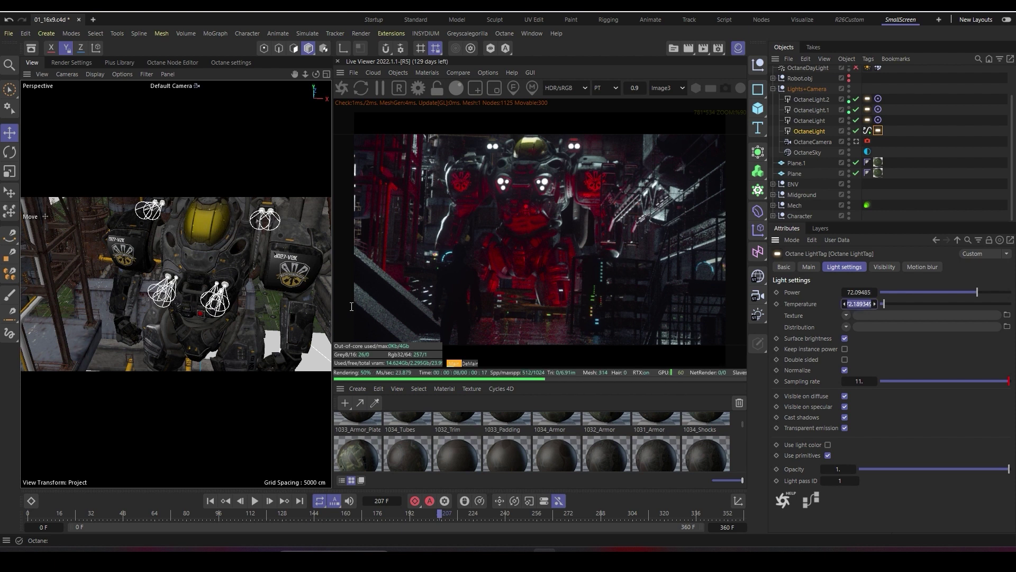
key(Return)
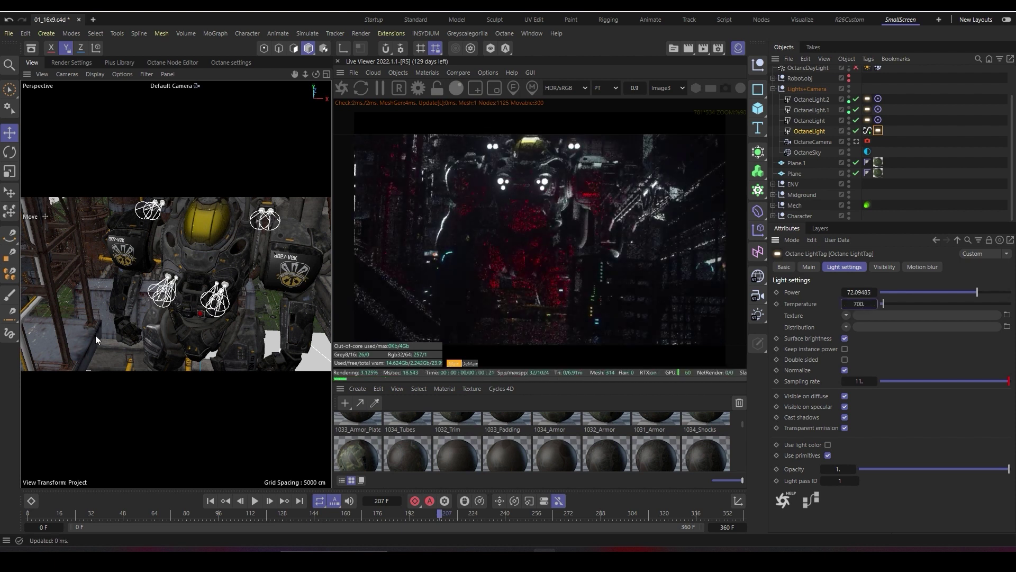
Inspect the Signal tag driving the OctaneLight's power, and scrub to frames 99 and 127 to compare the light's power
click(868, 131)
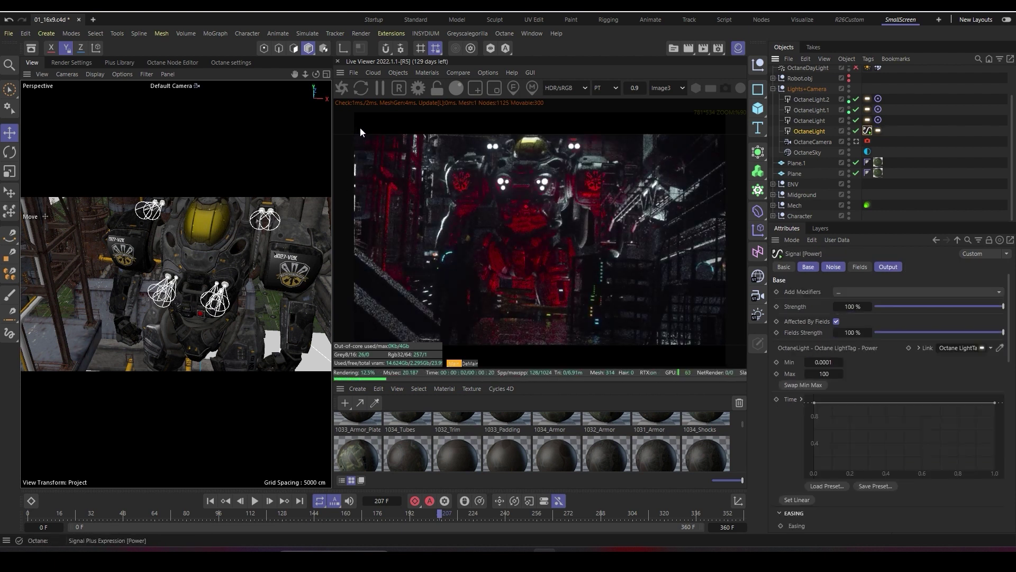
click(878, 131)
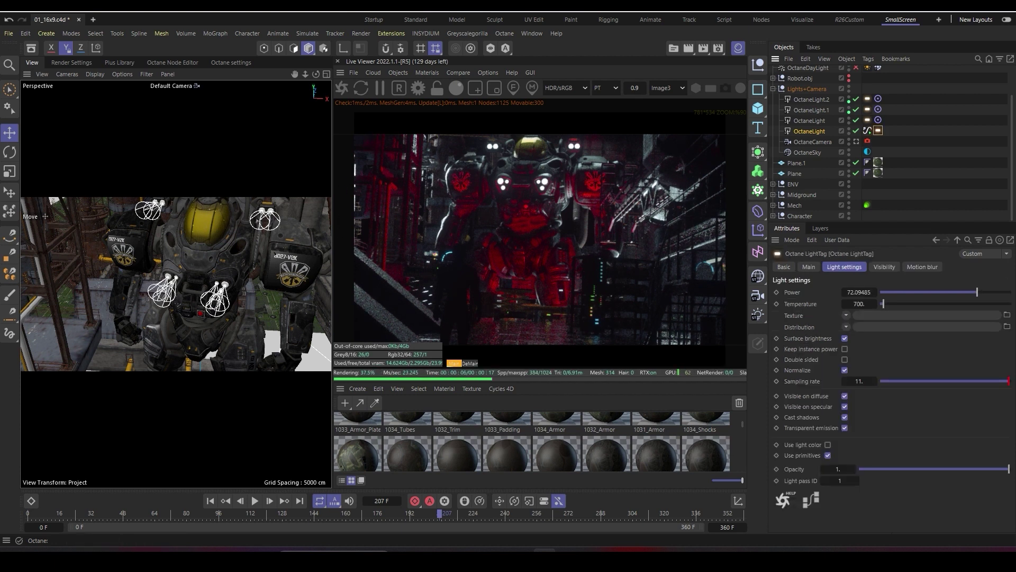
drag(267, 514, 224, 514)
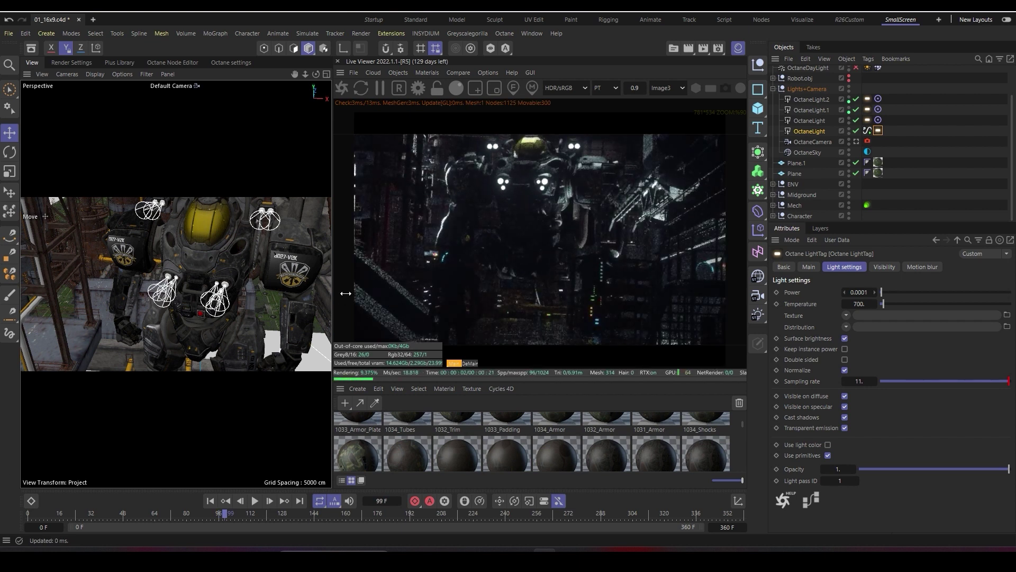
mouse_move(266, 517)
mouse_down()
mouse_move(334, 514)
mouse_move(281, 514)
mouse_up()
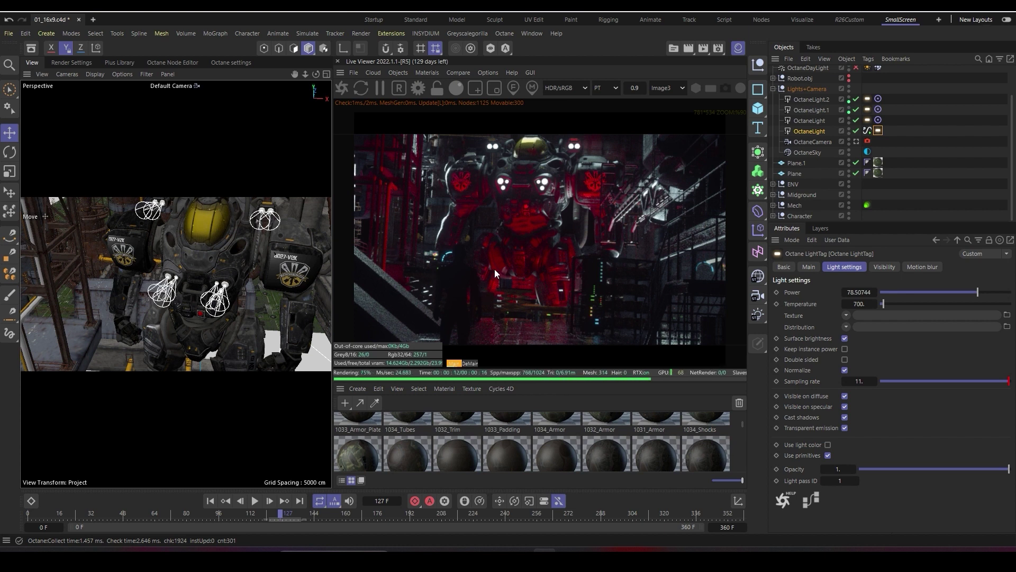
alt+drag(208, 234, 234, 253)
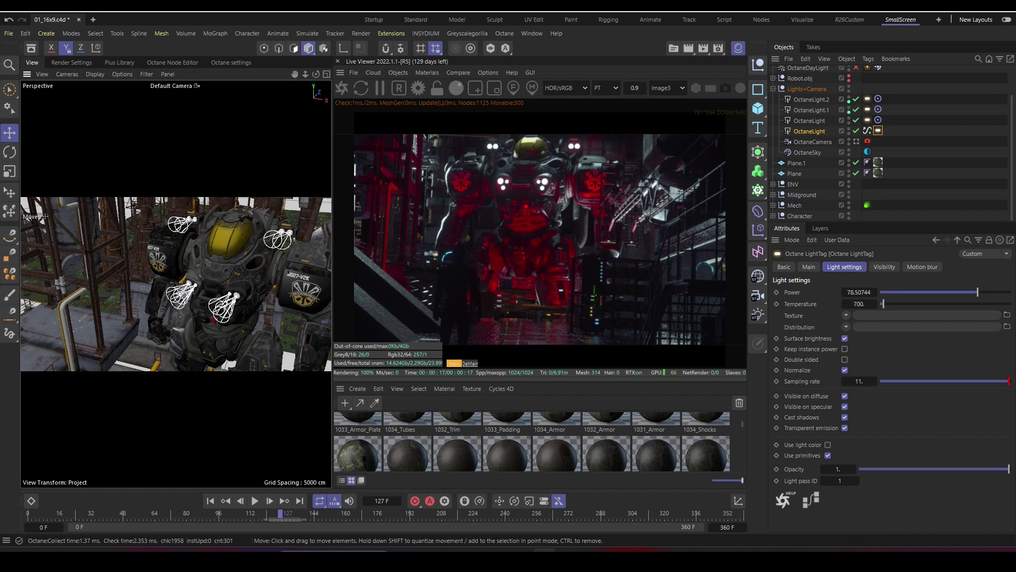
click(123, 74)
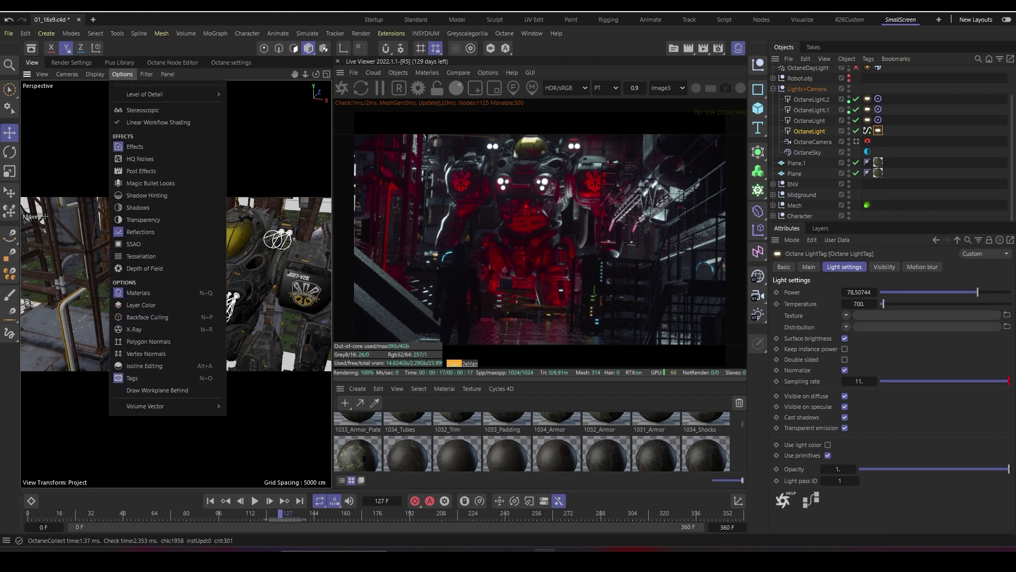
click(122, 74)
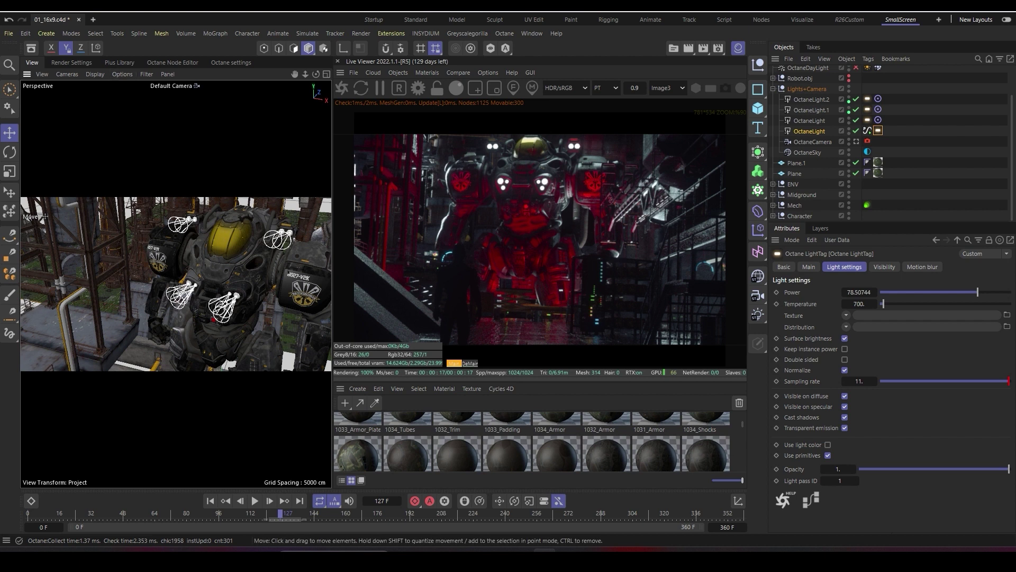
Check the output width, height and frame rate in the render settings, then return to the viewport
click(72, 63)
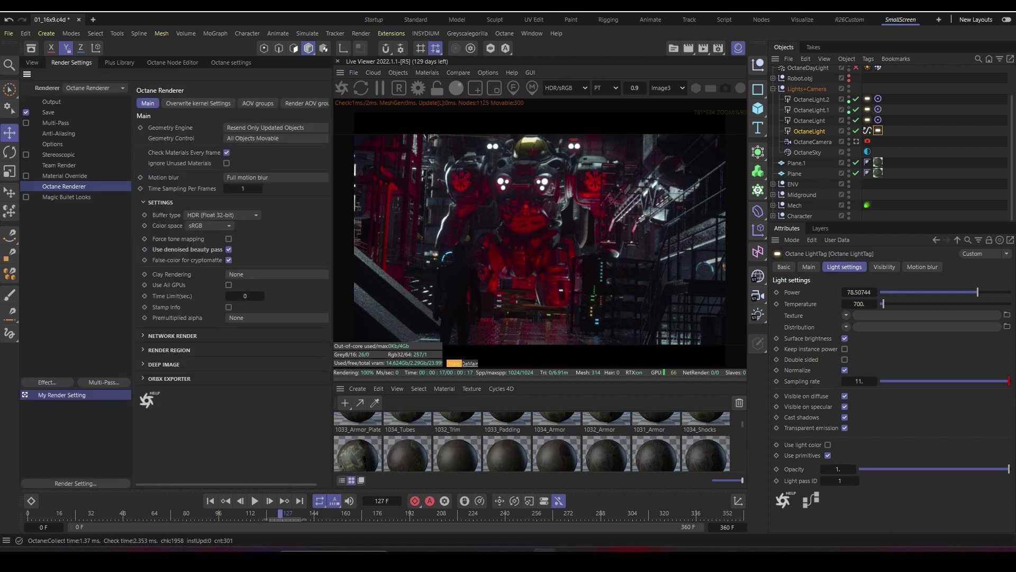
click(51, 102)
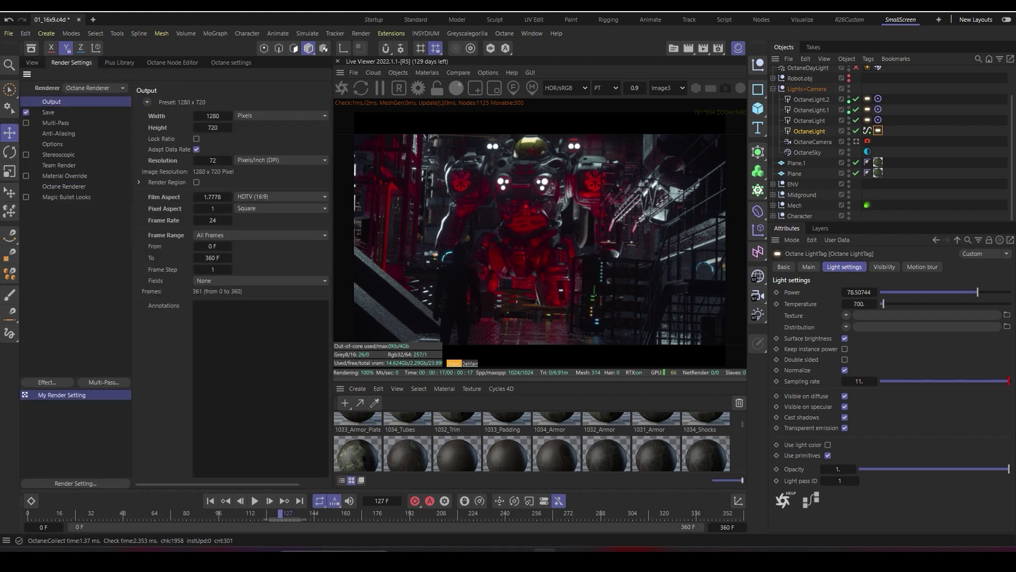
double_click(212, 116)
key(Tab)
double_click(213, 220)
key(Tab)
click(32, 63)
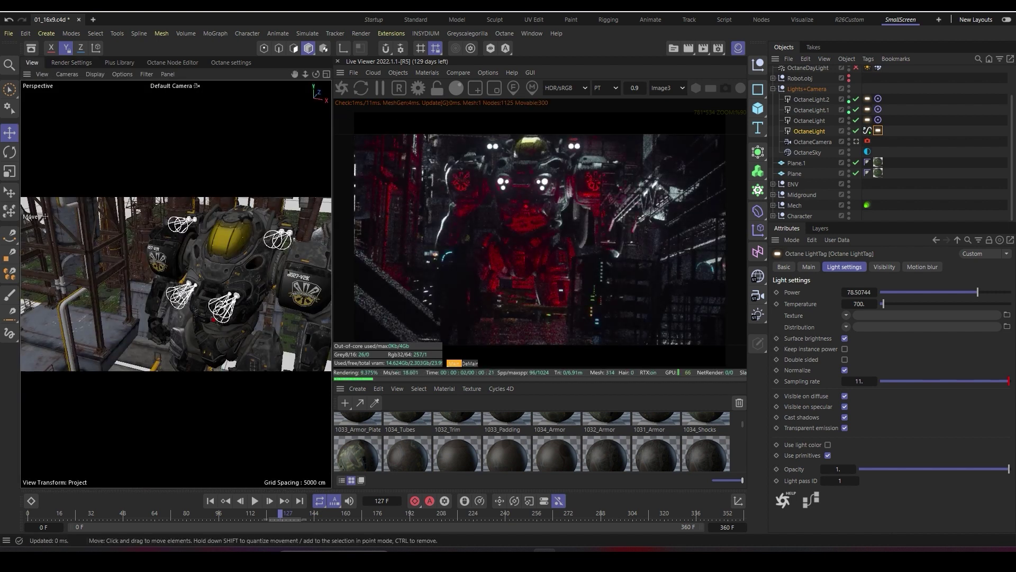
Open the project settings to check the FPS, and view the mech's lamp spotlights again
key(ctrl+d)
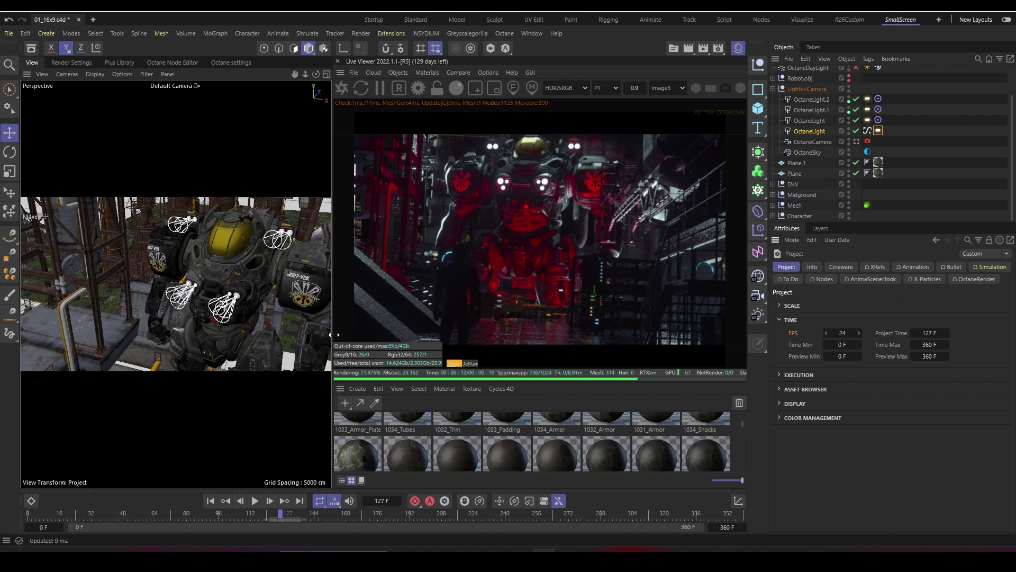
alt+right_drag(209, 289, 164, 291)
alt+middle_drag(185, 288, 171, 298)
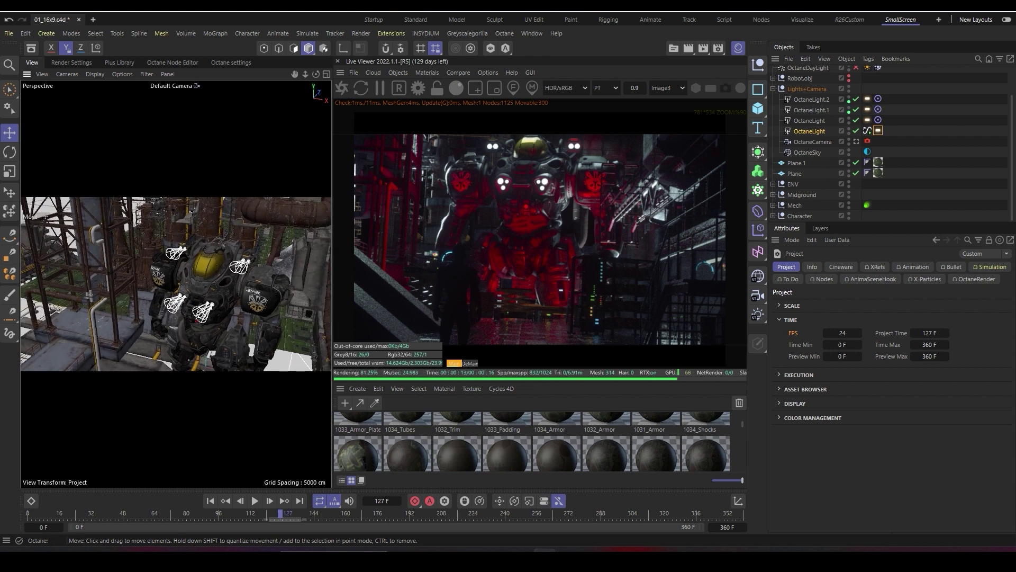
alt+right_drag(171, 298, 212, 297)
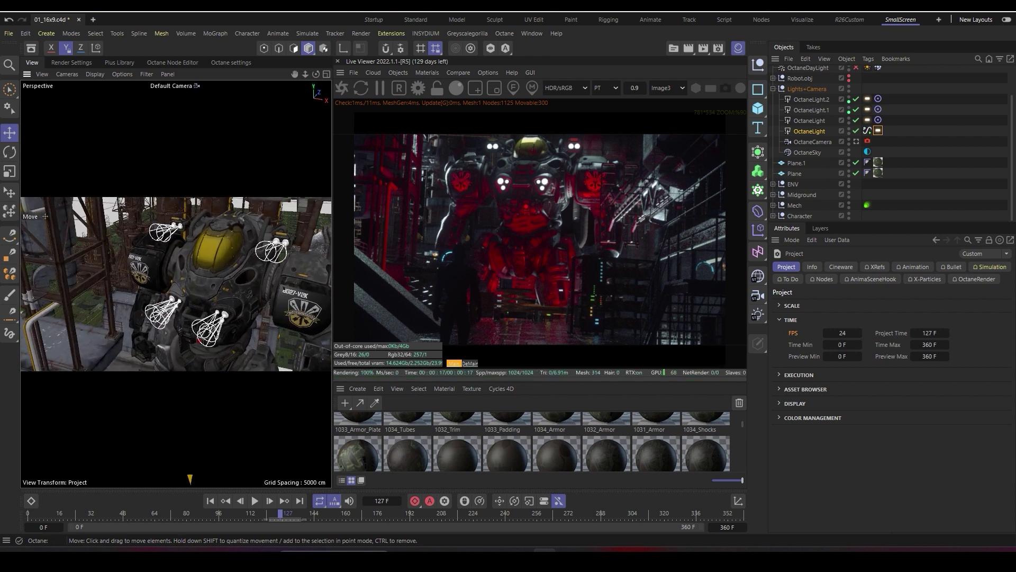
Switch to After Effects, turn off solo on the LUX layer, and solo the Mist layer
key(alt+Tab)
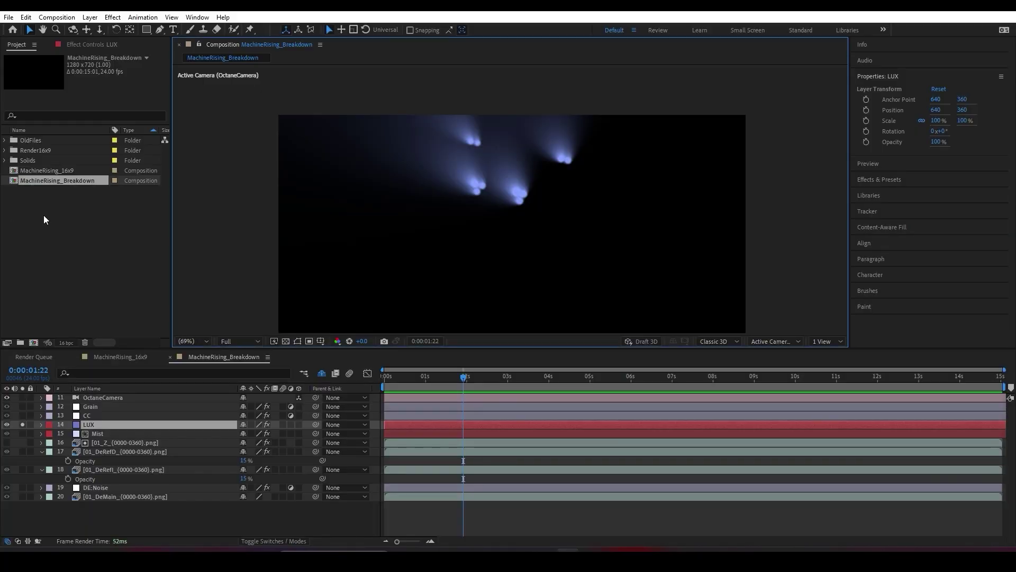
click(118, 520)
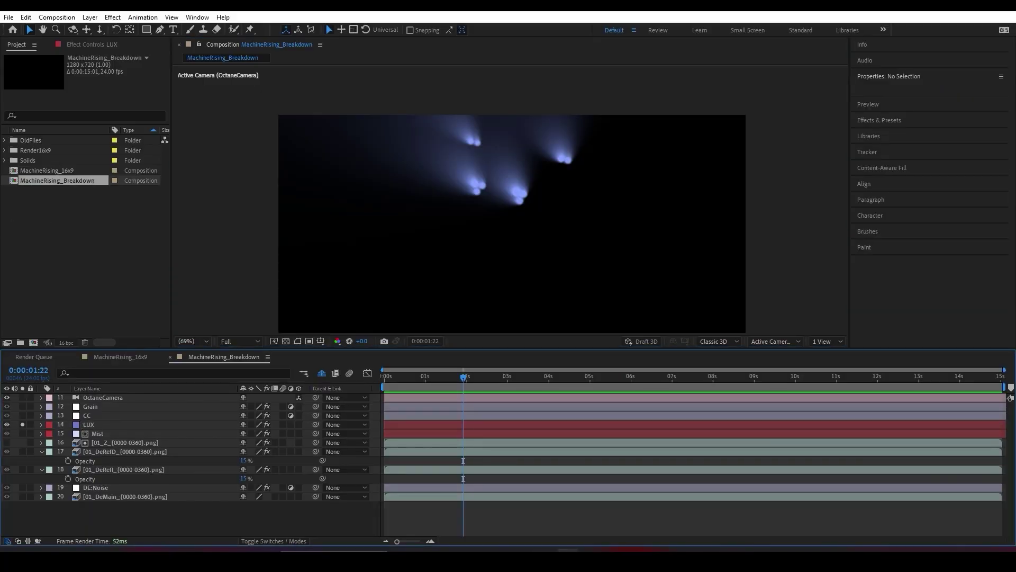
click(23, 425)
click(98, 434)
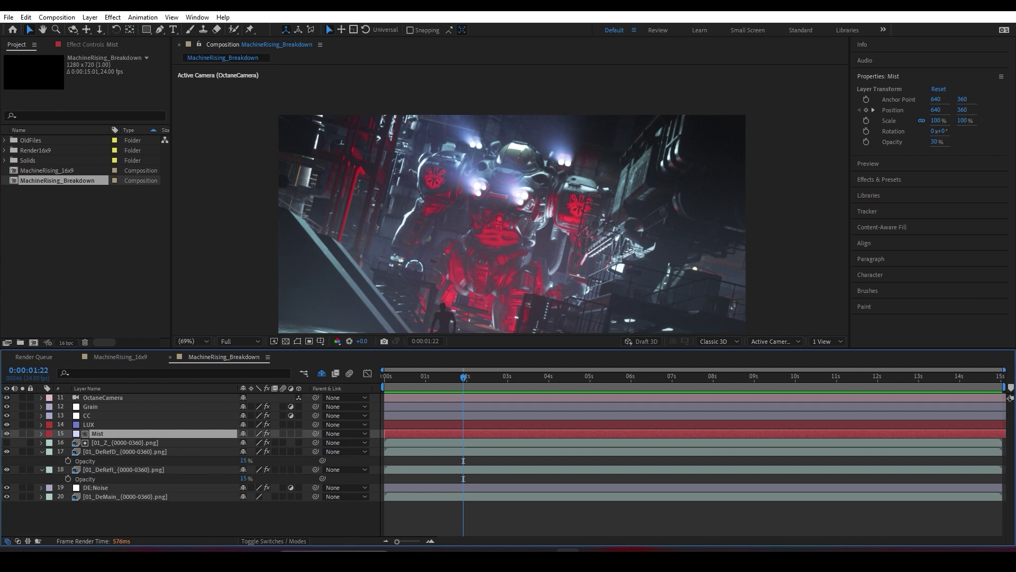
click(22, 434)
middle_drag(392, 244, 378, 193)
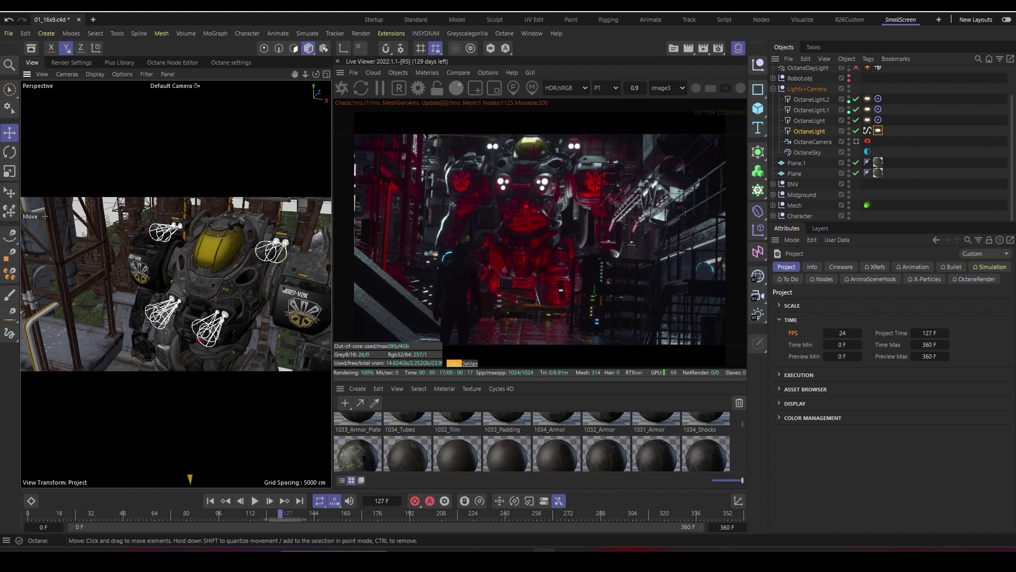
Return to Cinema 4D and open the Octane Renderer's Render AOV group in the render settings
click(72, 62)
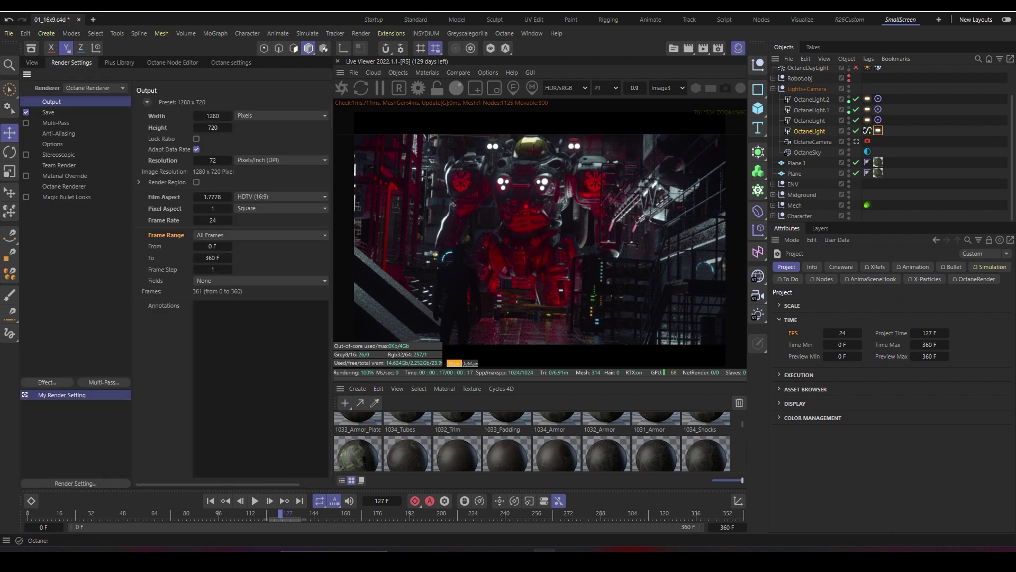
click(64, 186)
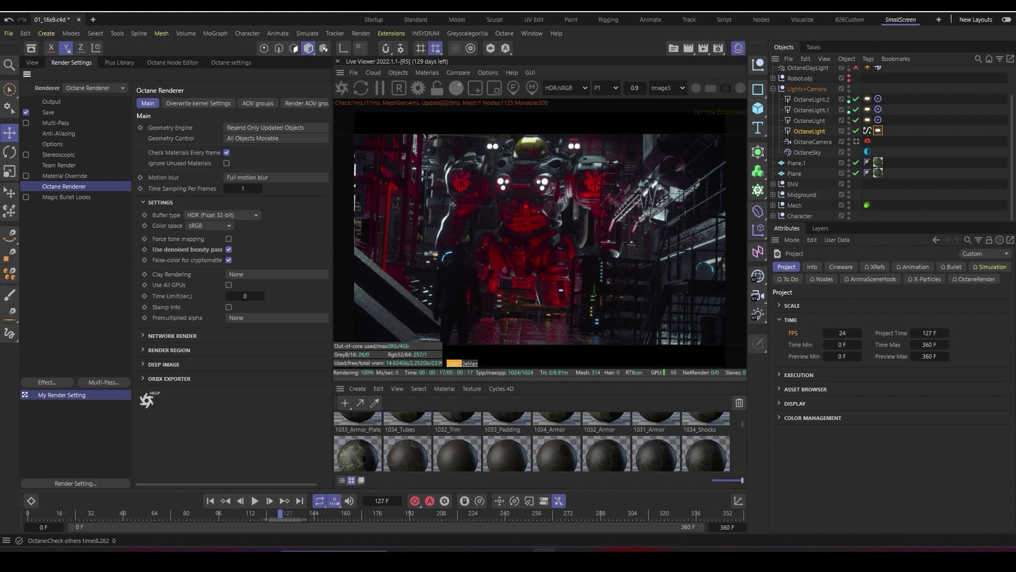
click(306, 103)
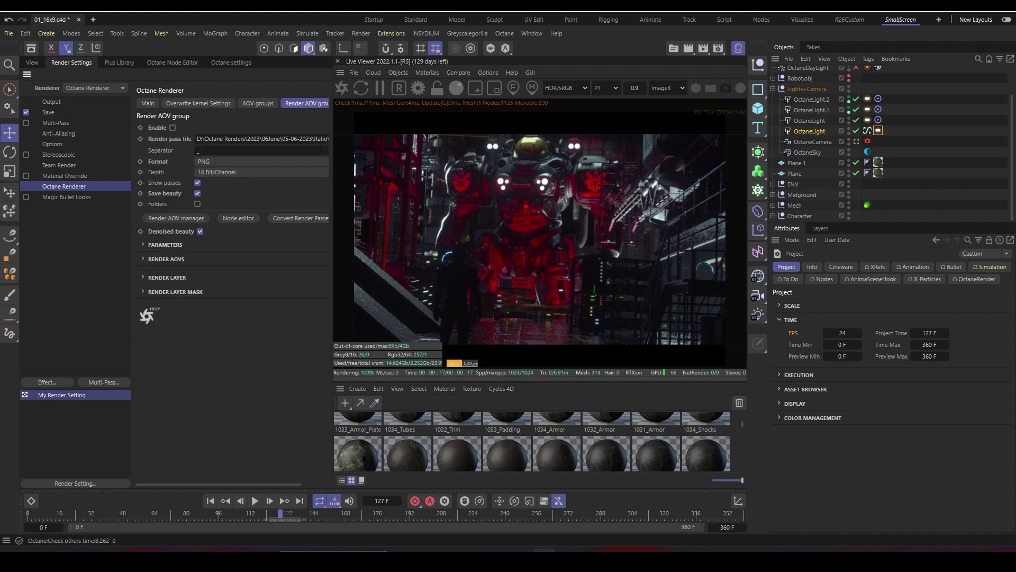
Enable the Render AOV group and remove all existing AOVs in the Render AOV manager
click(173, 128)
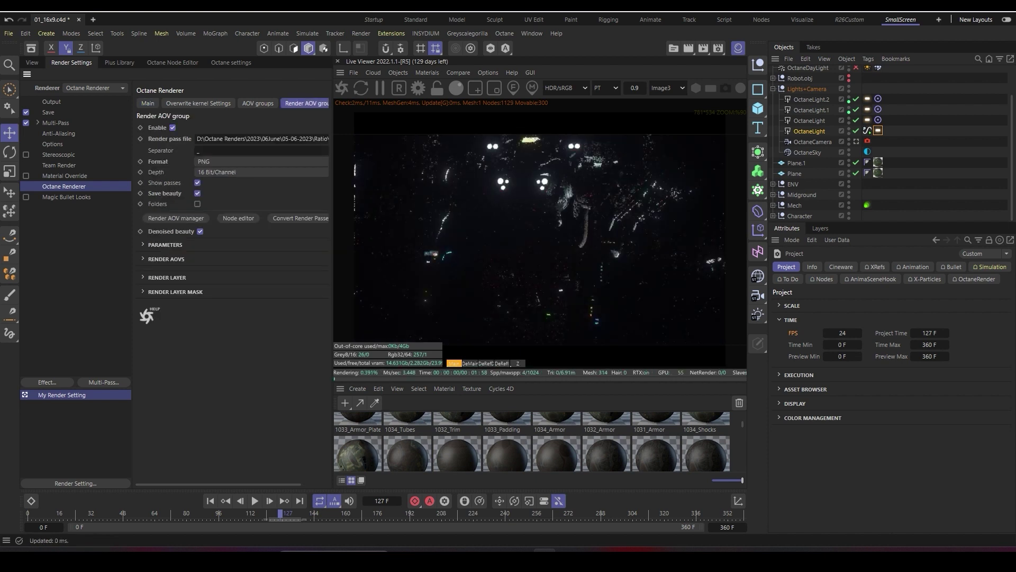
click(176, 218)
drag(217, 213, 183, 170)
key(Delete)
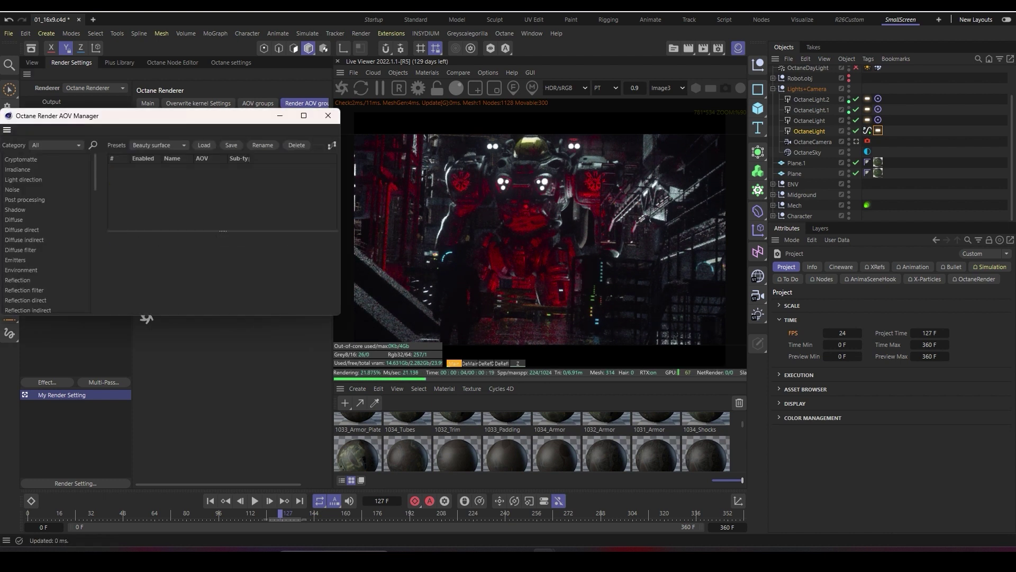
drag(93, 115, 180, 110)
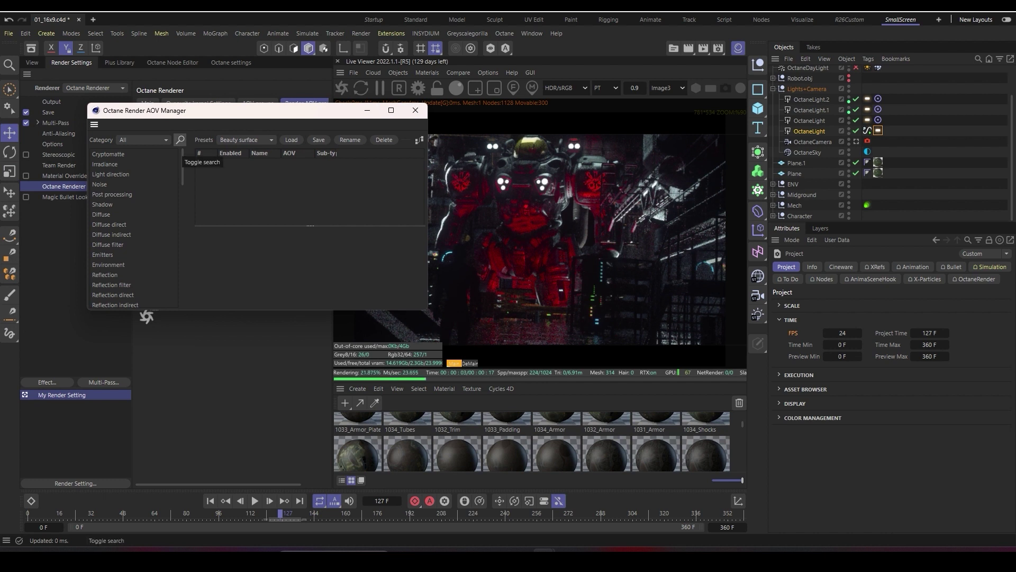
Search the AOVs for "z", add a Z-depth AOV, and show that pass in the Live Viewer with its settings expanded
click(180, 140)
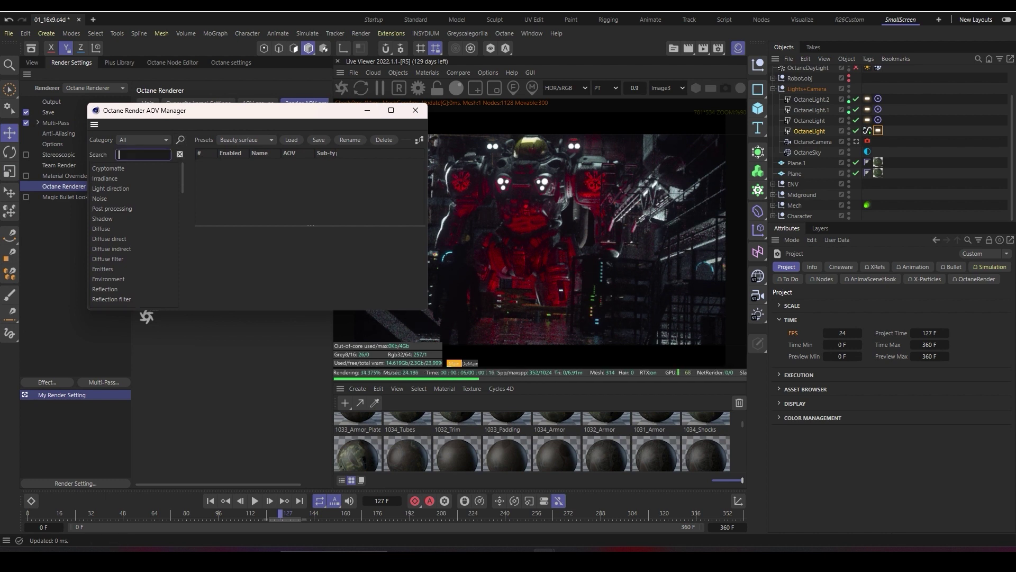
text(z)
double_click(103, 189)
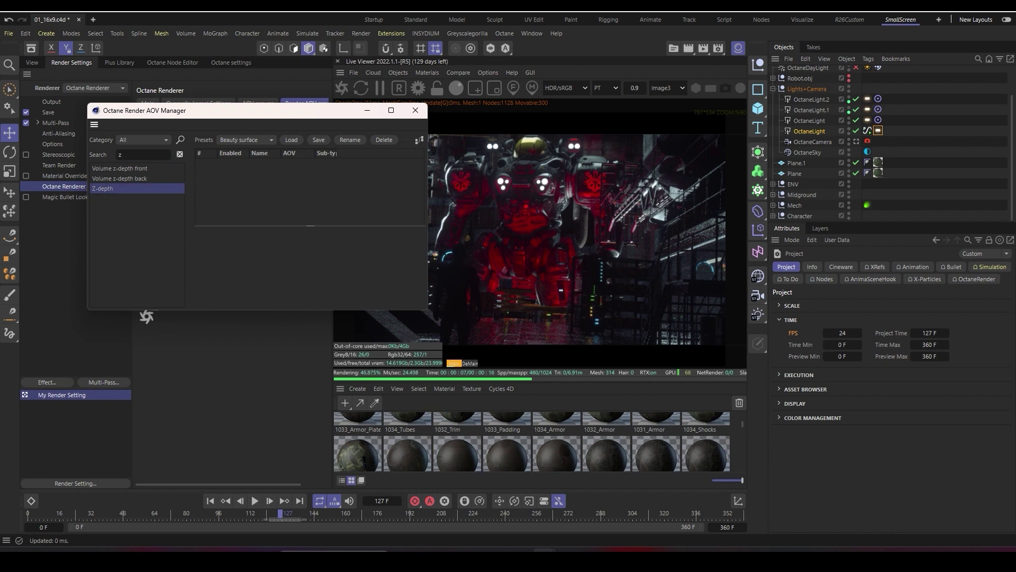
drag(239, 110, 172, 85)
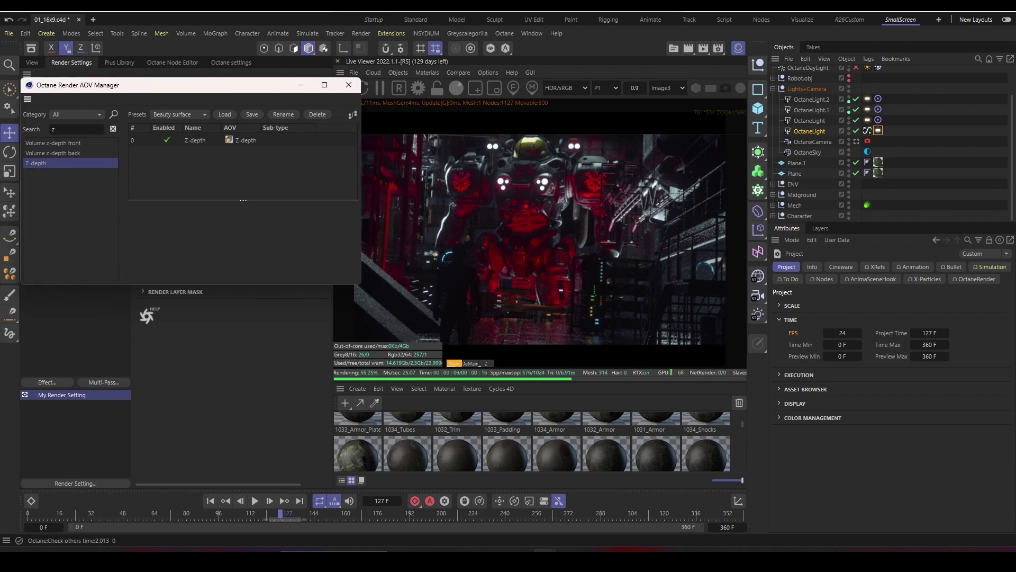
click(194, 140)
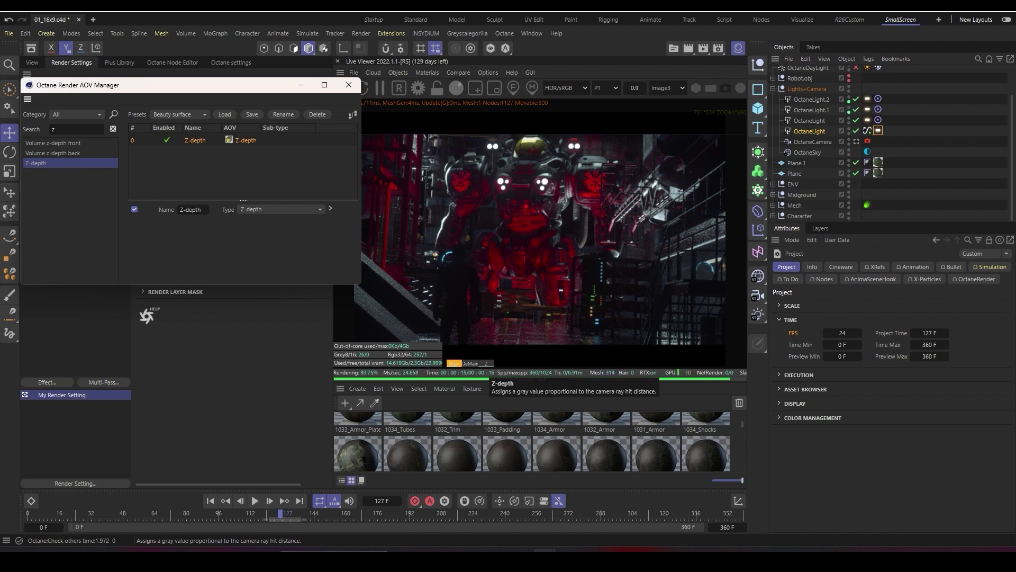
click(486, 364)
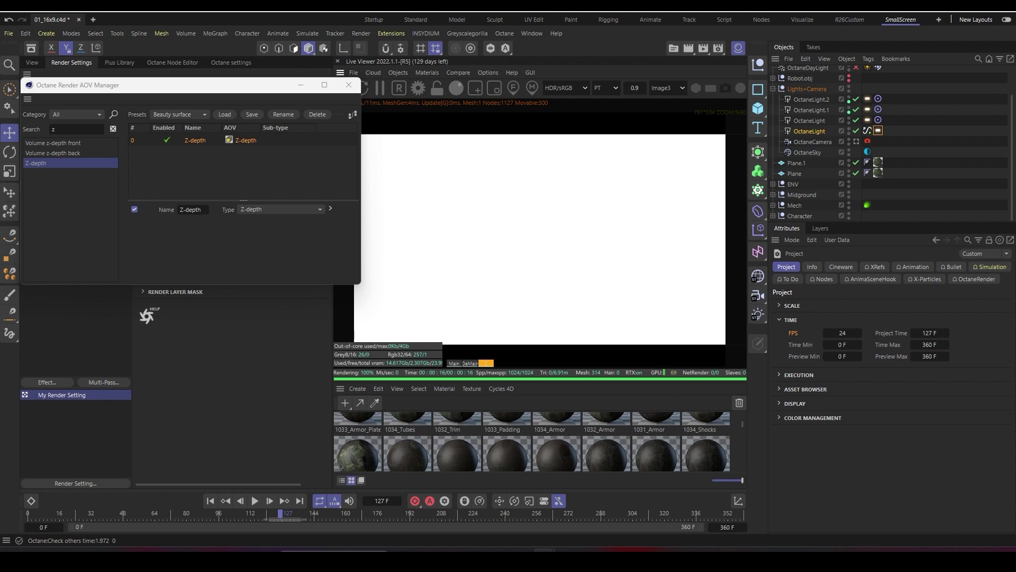
click(330, 209)
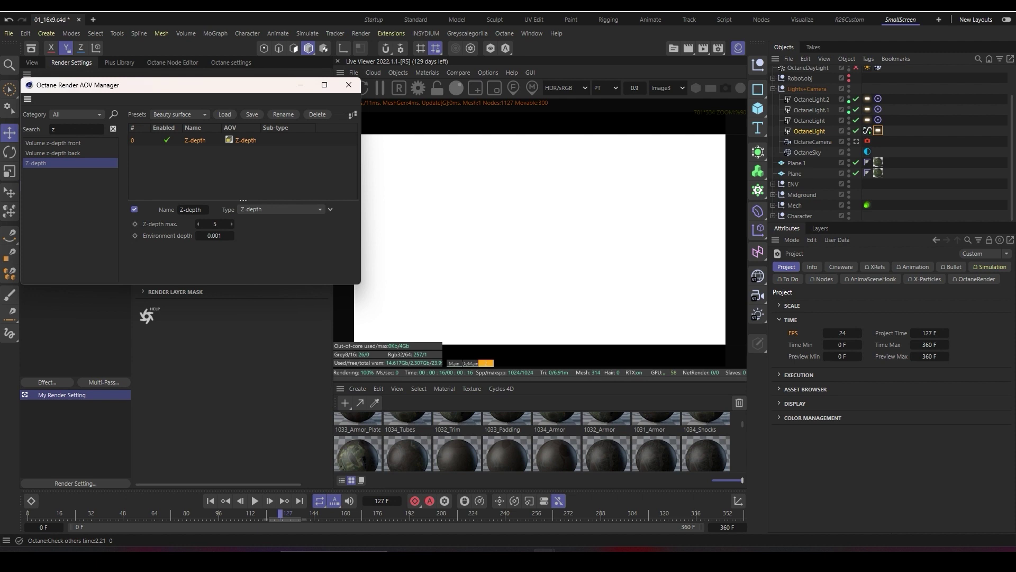
Try Z-depth max. values of 50 and 60 on the Z-depth AOV
double_click(215, 224)
text(50)
key(Return)
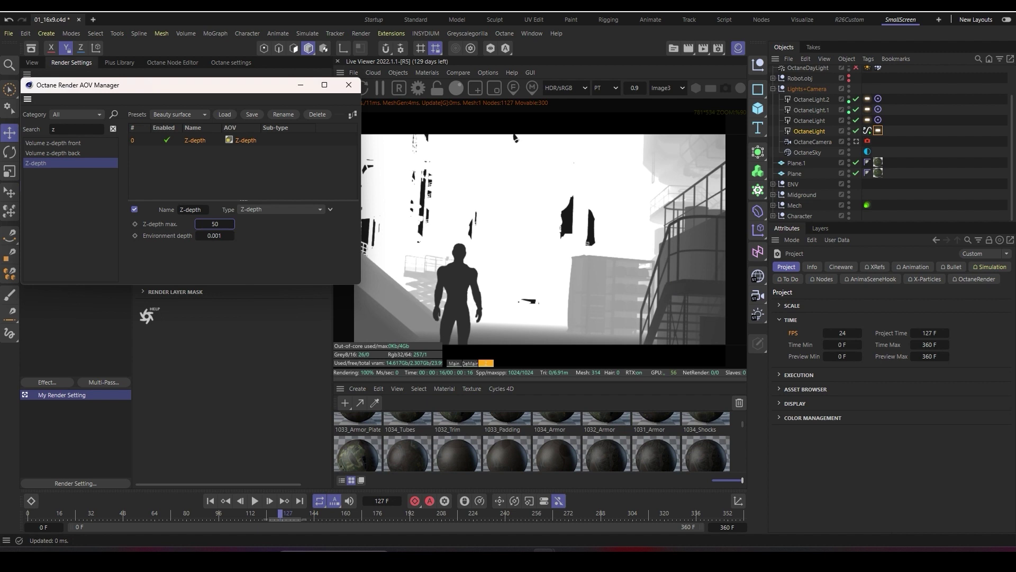
click(214, 224)
text(60)
key(Return)
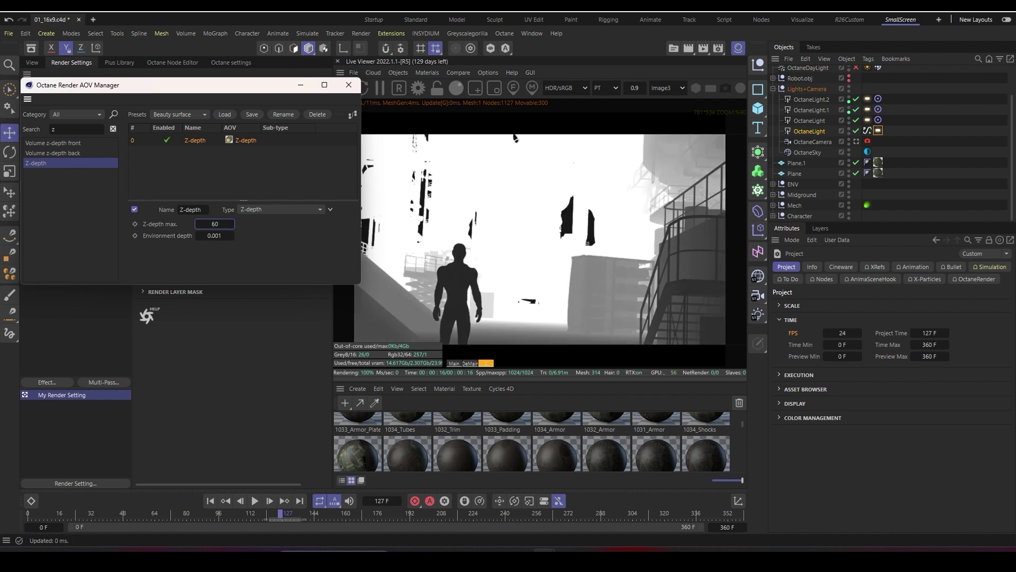
Set both the Environment depth and the Z-depth max. of the Z-depth AOV to 80
click(214, 235)
text(80)
key(Return)
drag(221, 224, 68, 254)
text(80)
key(Return)
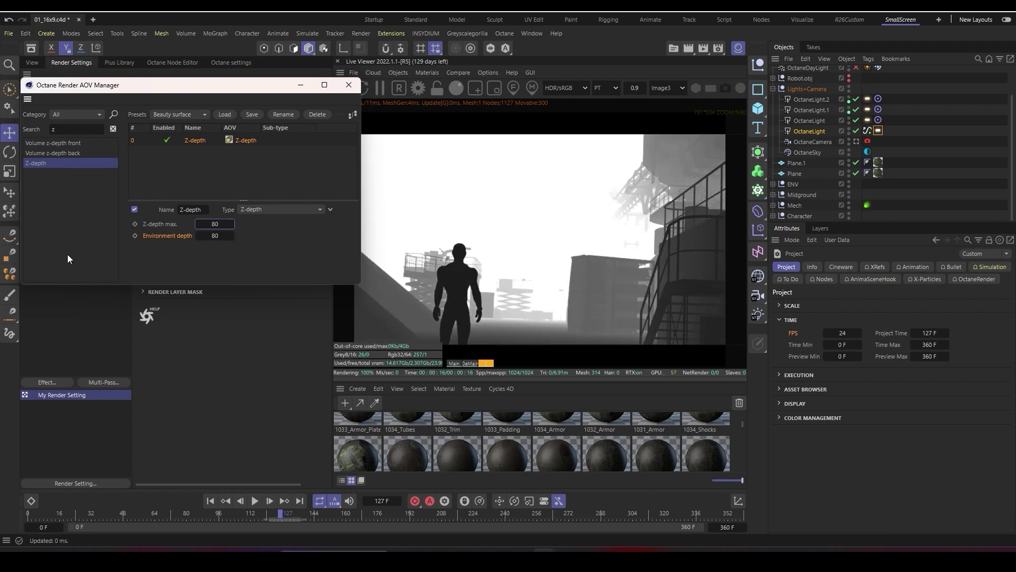
Set the Z-depth AOV's Z-depth max. to 150 and its Environment depth to 180
key(Tab)
text(100)
key(shift+Tab)
text(150)
key(Return)
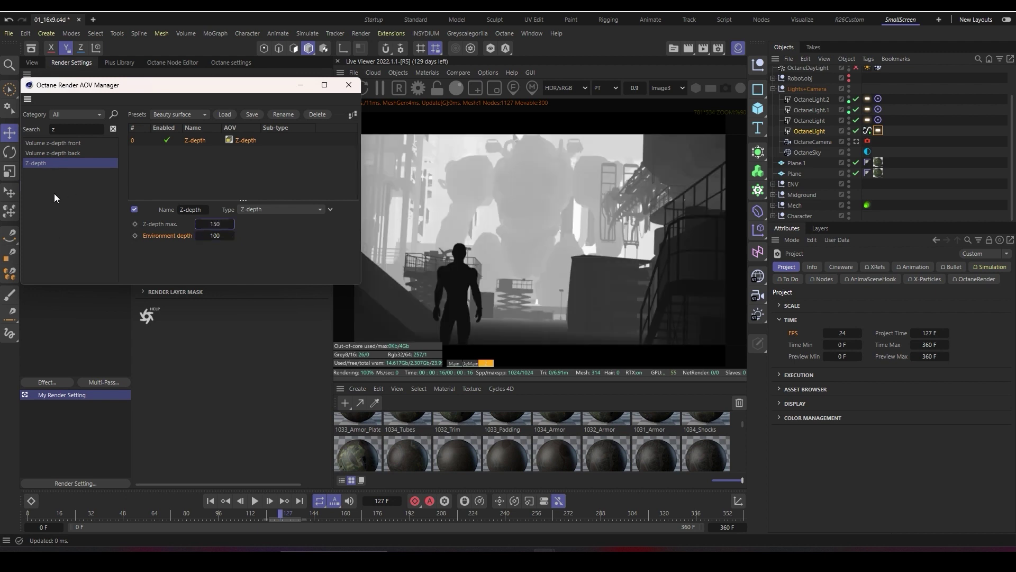
key(Tab)
text(180)
key(Return)
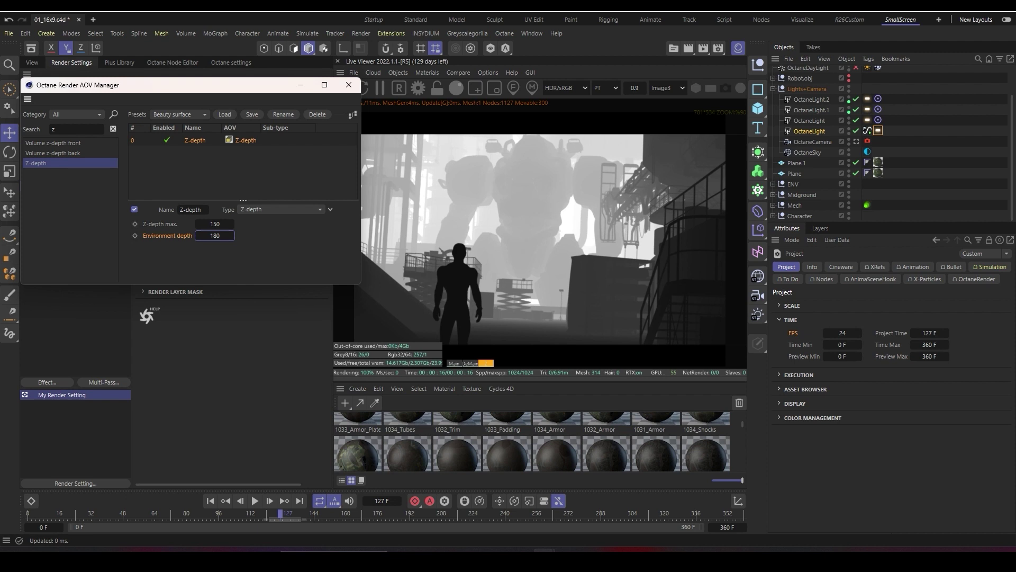
Search the AOVs for "reflect" and add one Denoiser reflection direct and one Denoiser reflection indirect AOV
drag(191, 86, 250, 78)
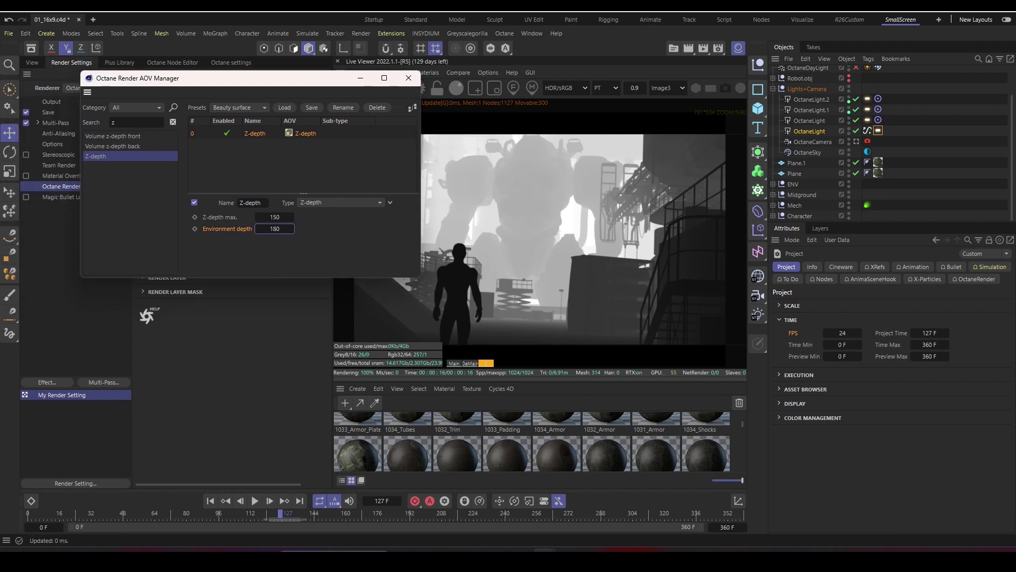
double_click(114, 123)
text(reflect)
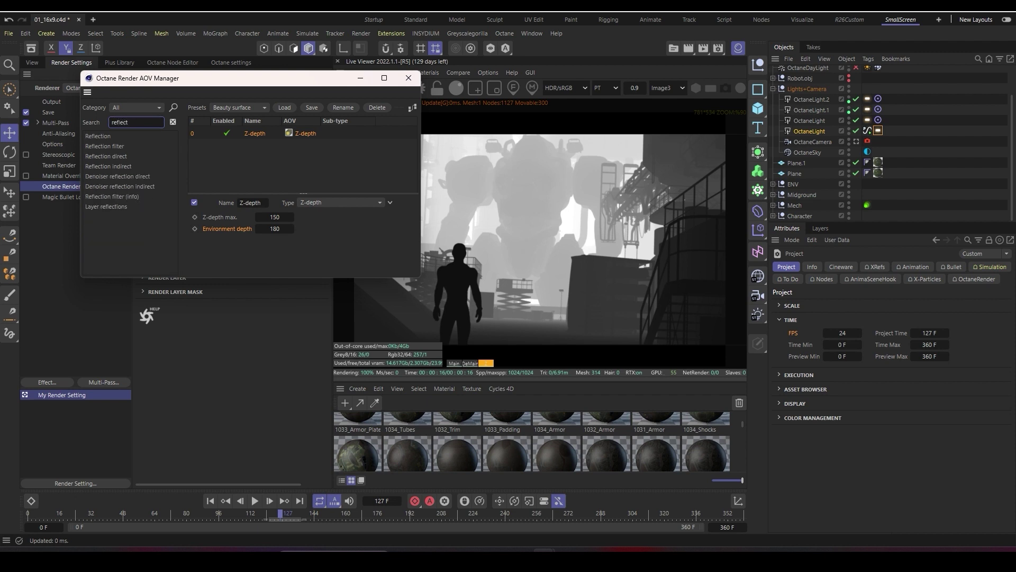
double_click(118, 176)
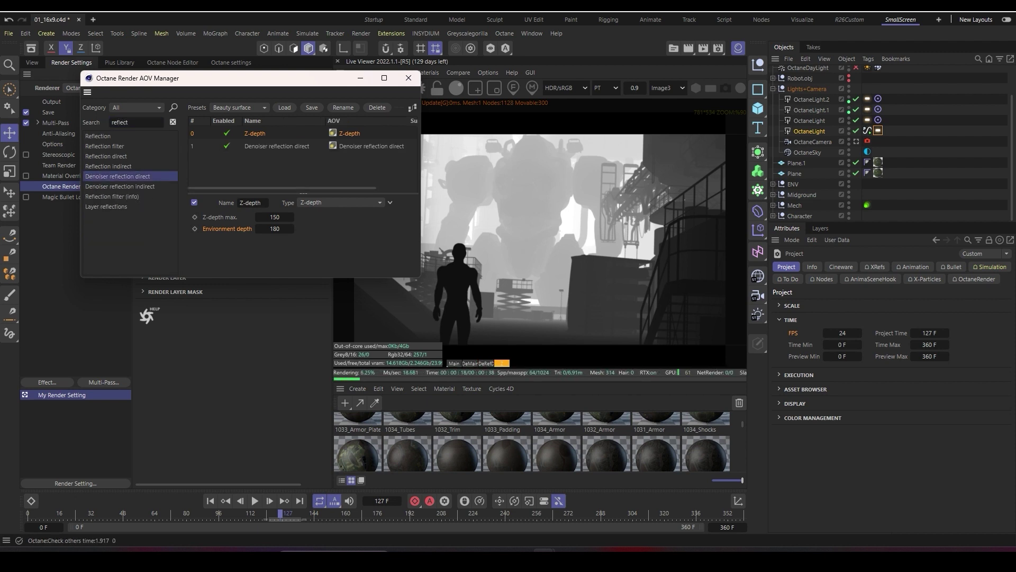
double_click(118, 176)
click(276, 158)
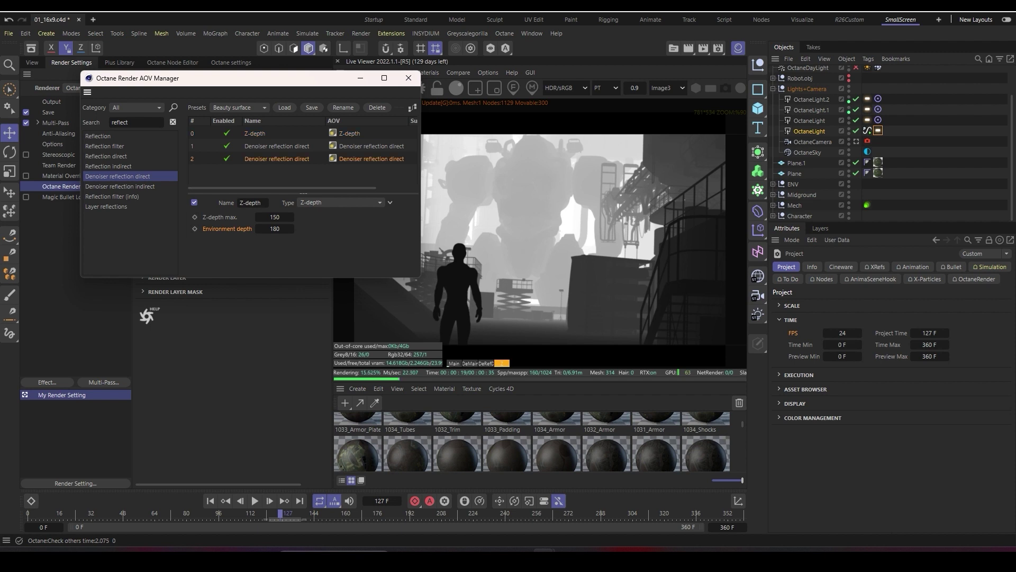
key(Delete)
double_click(119, 187)
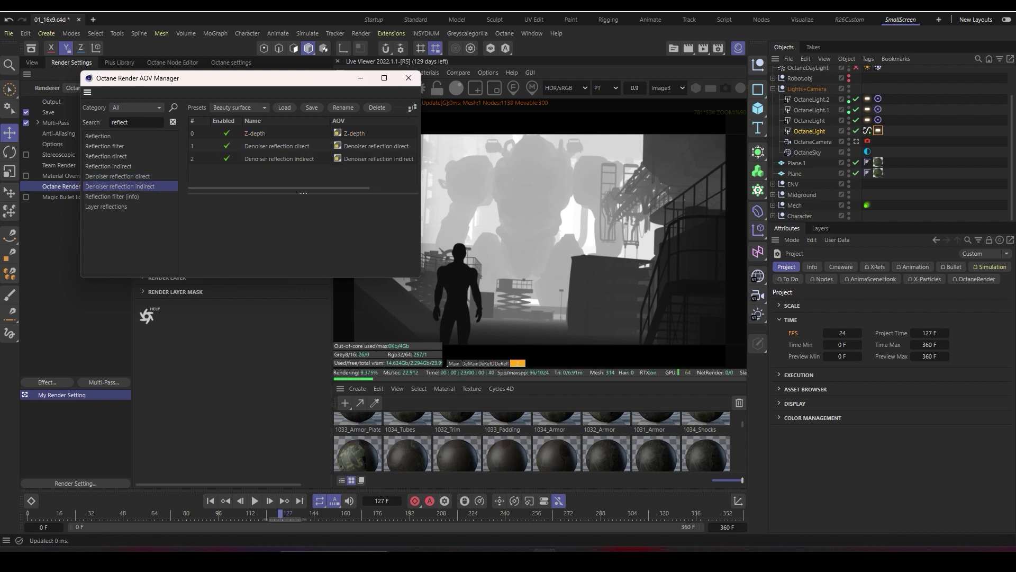
Compare the denoised reflection direct and reflection indirect passes in the Live Viewer
click(486, 364)
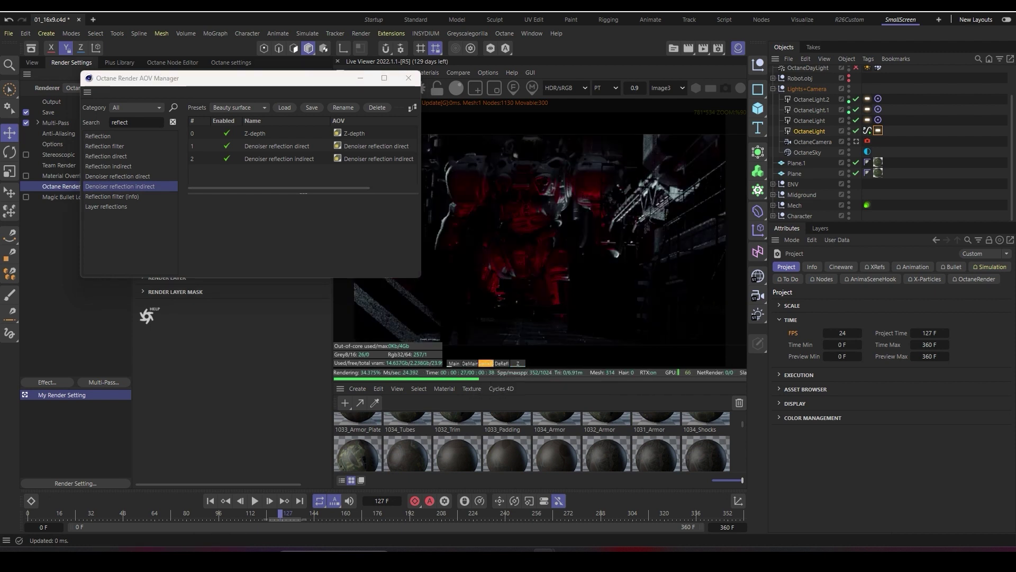
drag(265, 79, 205, 82)
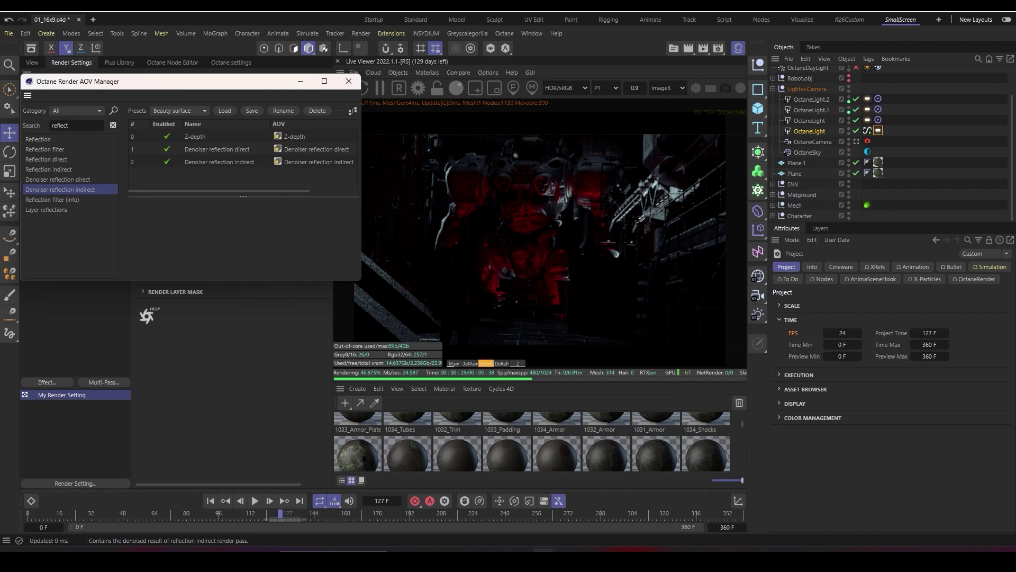
click(501, 363)
click(486, 364)
click(501, 363)
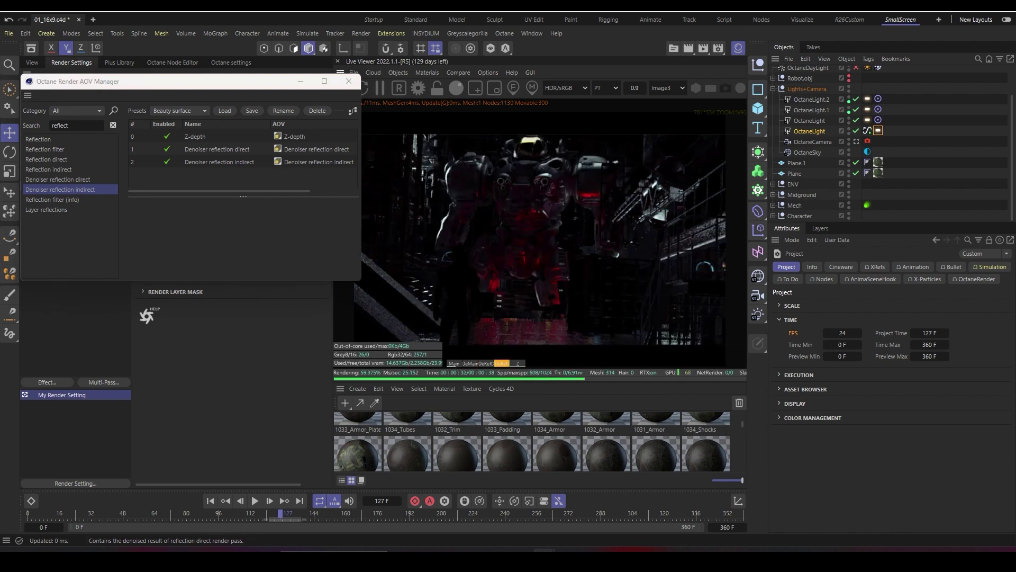
click(486, 363)
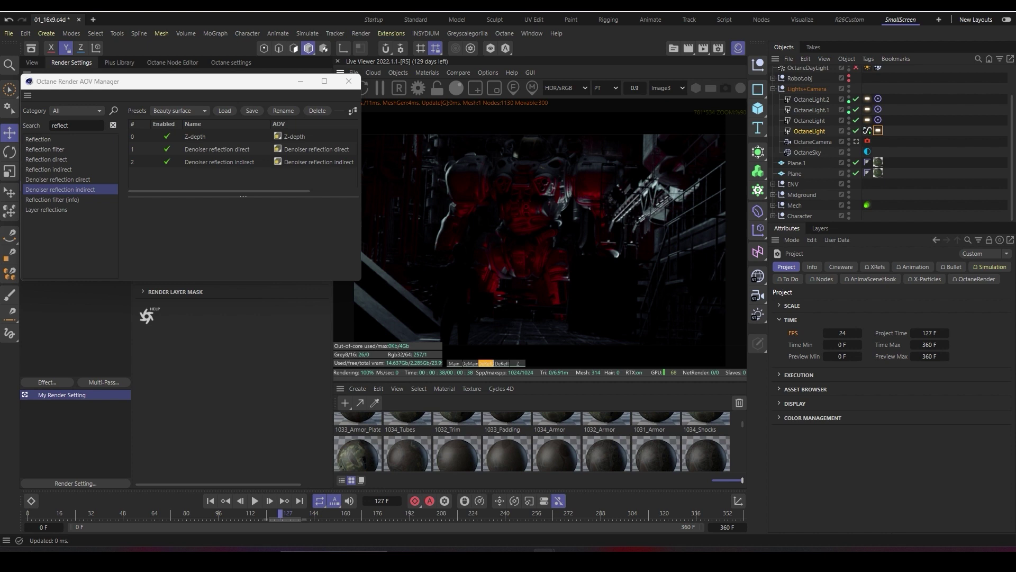
Review the Z-depth AOV and both denoised reflection passes again, ending on the main pass in the Live Viewer
click(195, 136)
click(518, 363)
click(502, 363)
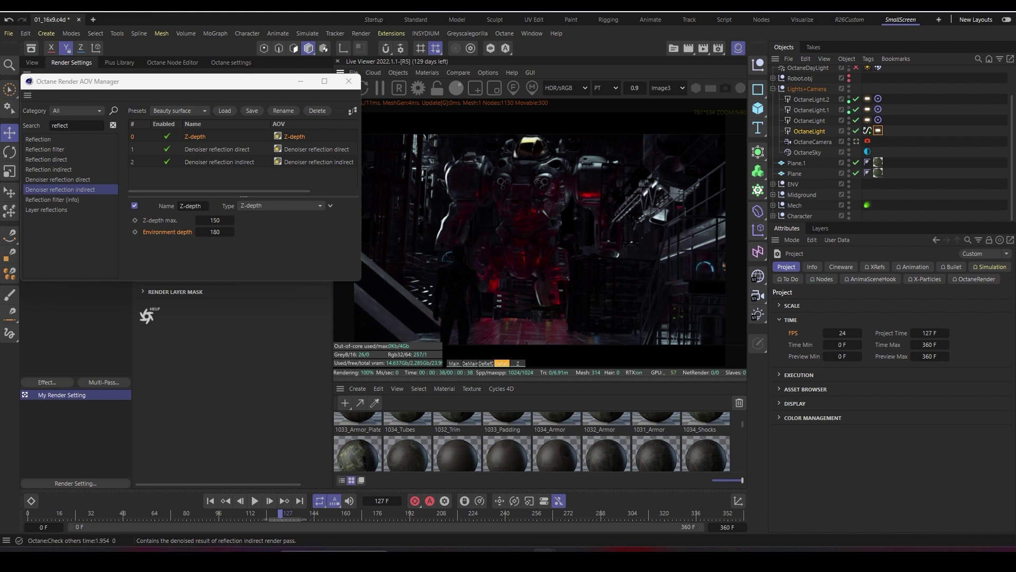
click(486, 364)
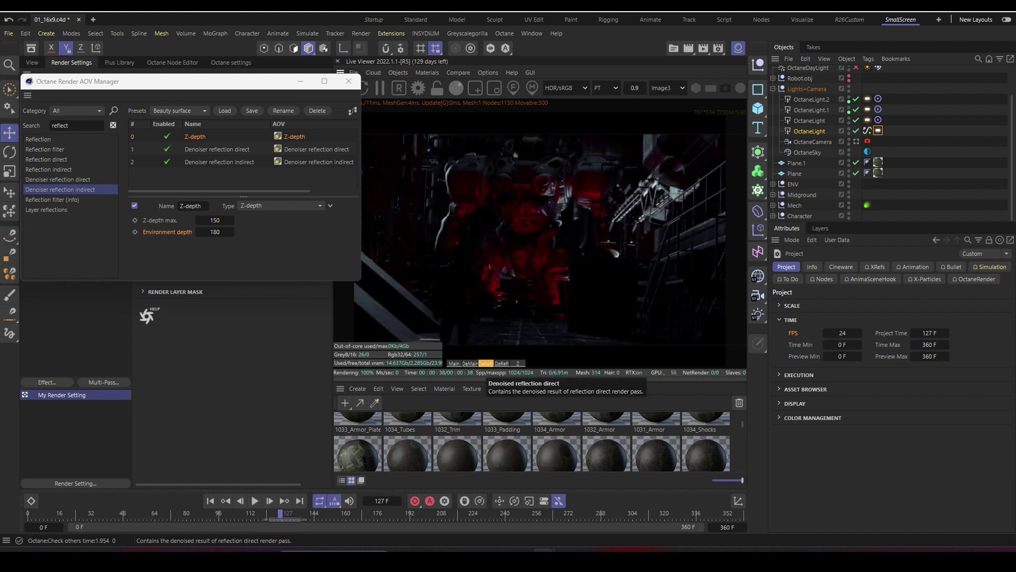
click(502, 363)
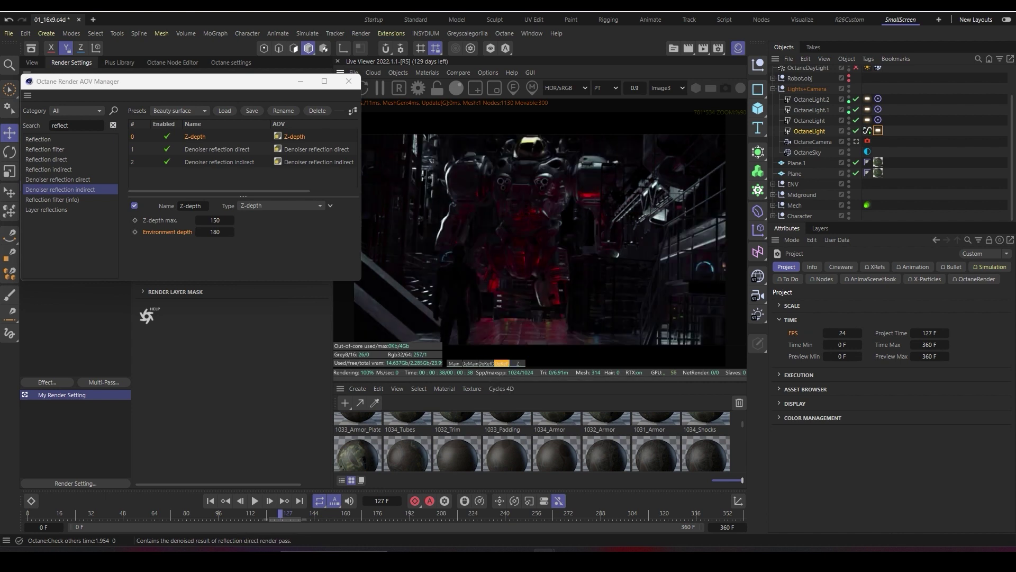
click(486, 363)
click(502, 363)
click(454, 363)
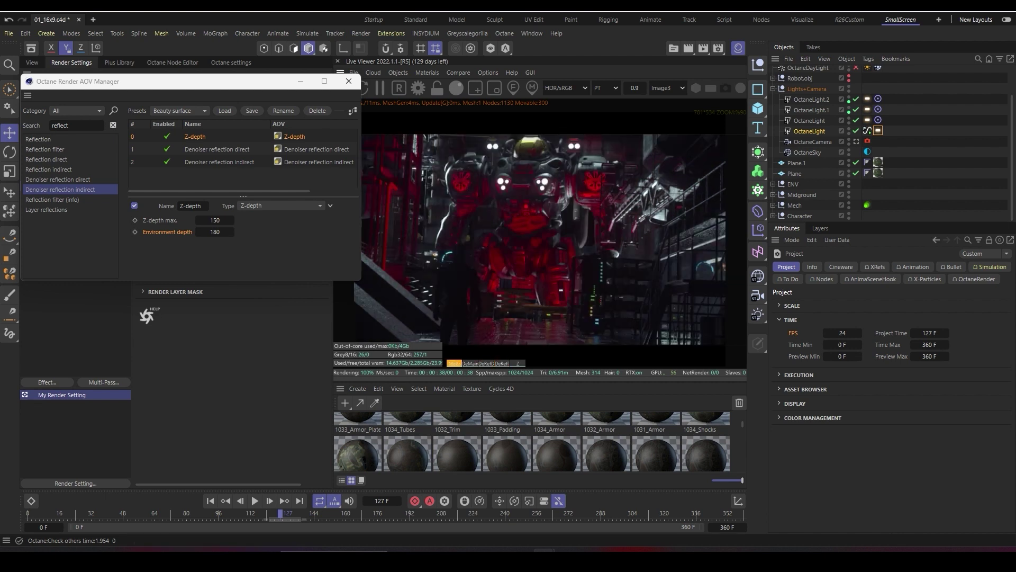
Close the AOV manager and check the OctaneCamera tag's Camera Imager denoiser settings beside the viewport
click(349, 81)
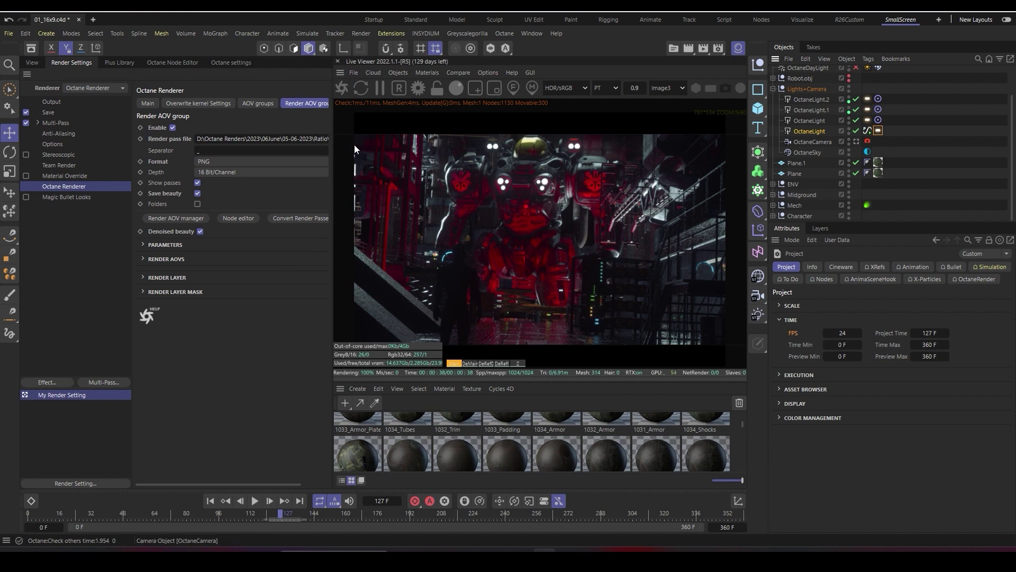
click(868, 141)
click(32, 62)
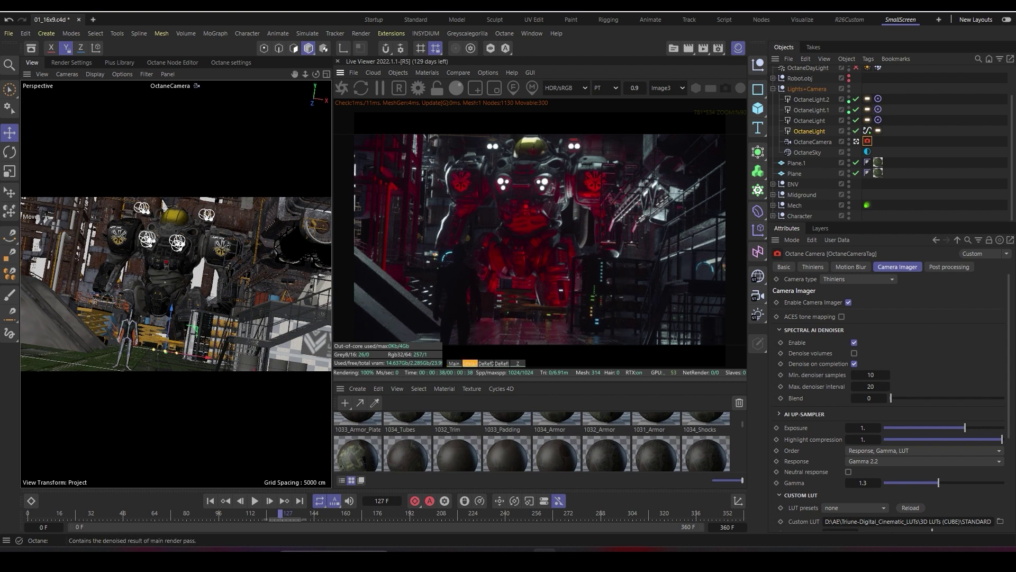
Set the Path tracing kernel's Max. samples to 3000 in the Octane settings
click(419, 88)
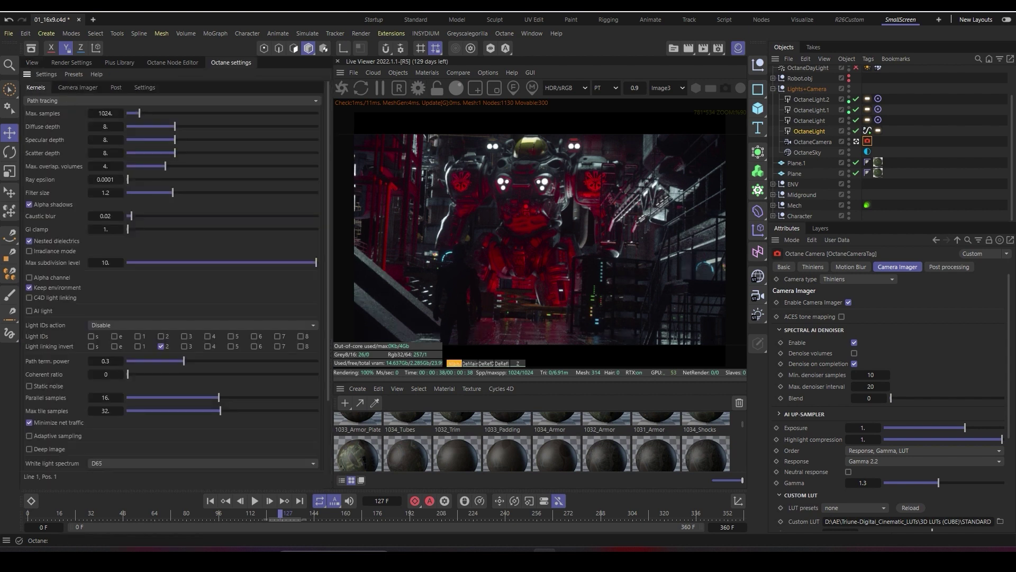
double_click(106, 113)
key(Return)
key(0)
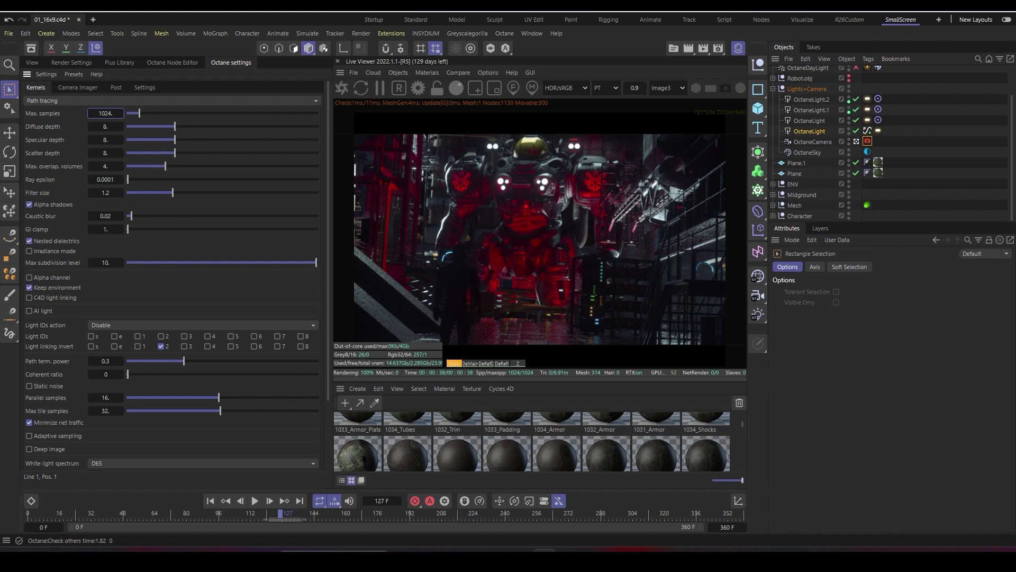
double_click(105, 113)
text(3000)
key(Return)
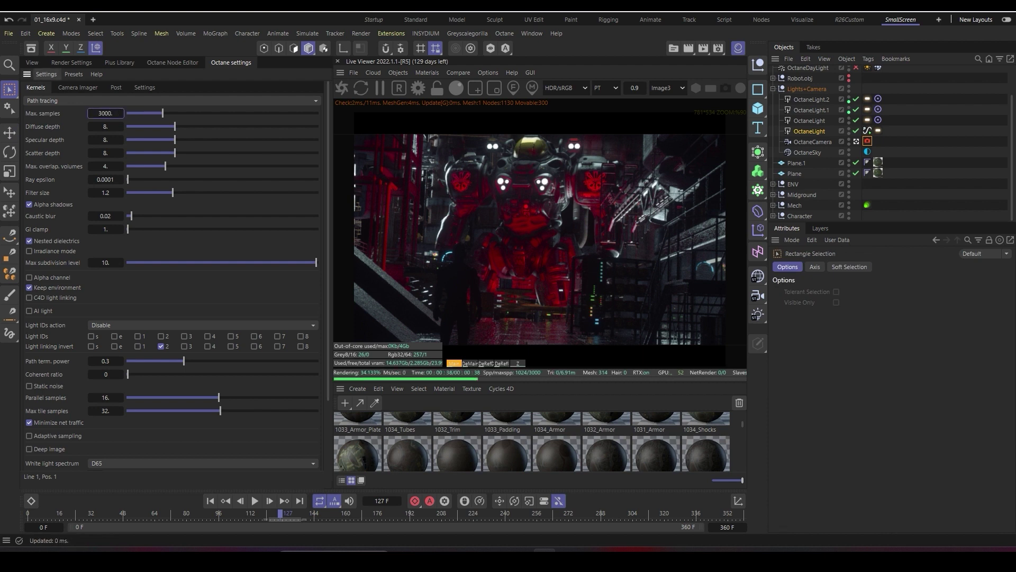
Return to the viewport, start rendering the scene to the Picture Viewer, and cancel the render by closing it
click(32, 62)
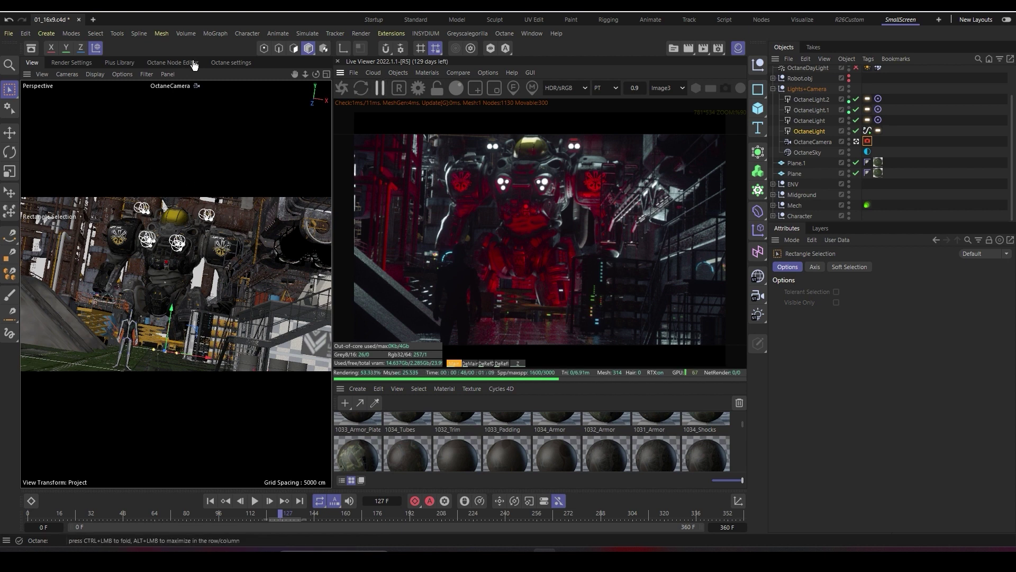
key(shift+r)
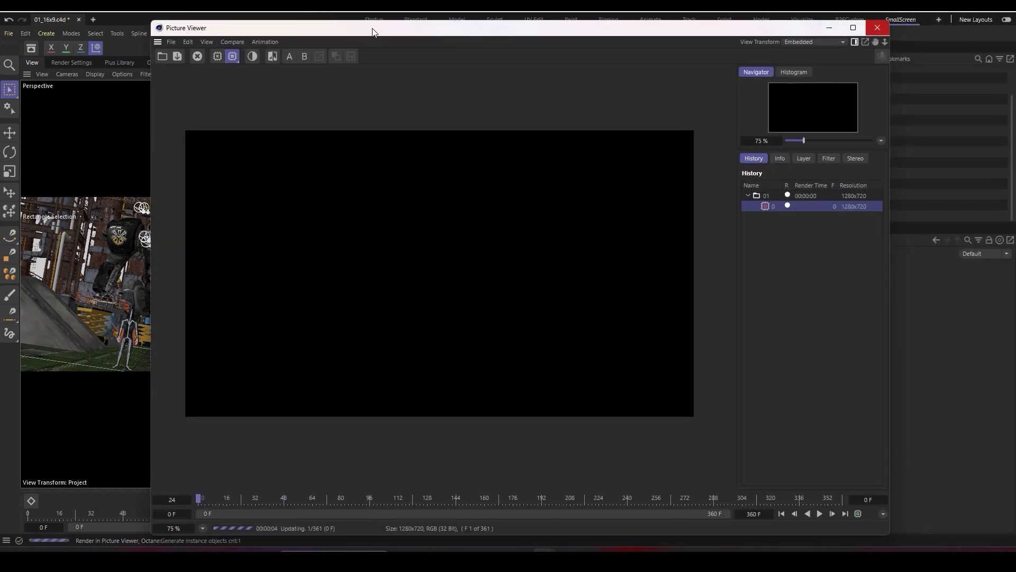
click(878, 27)
click(525, 316)
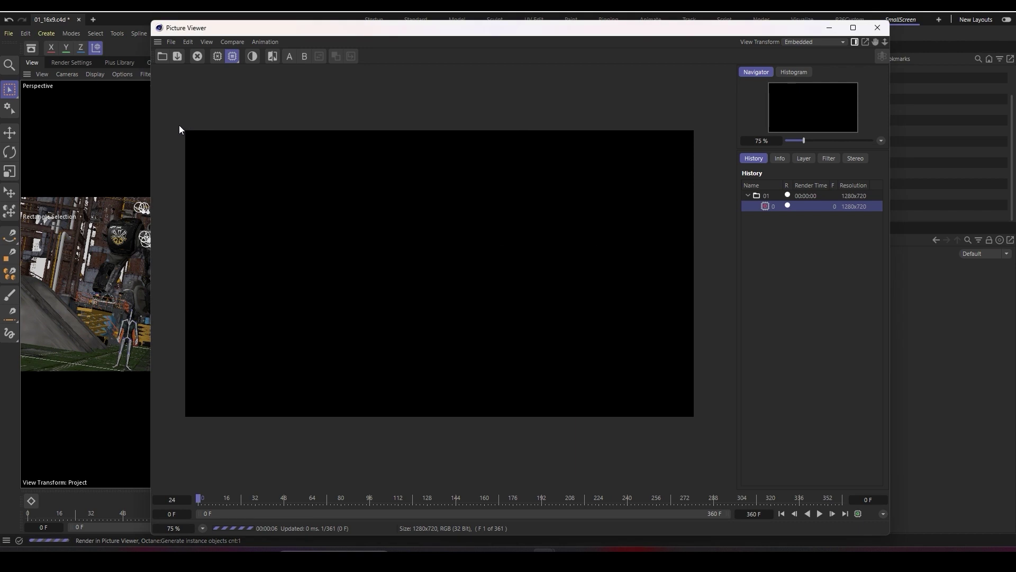
Close the Picture Viewer and review the Output and Save pages of the render settings
key(alt+F4)
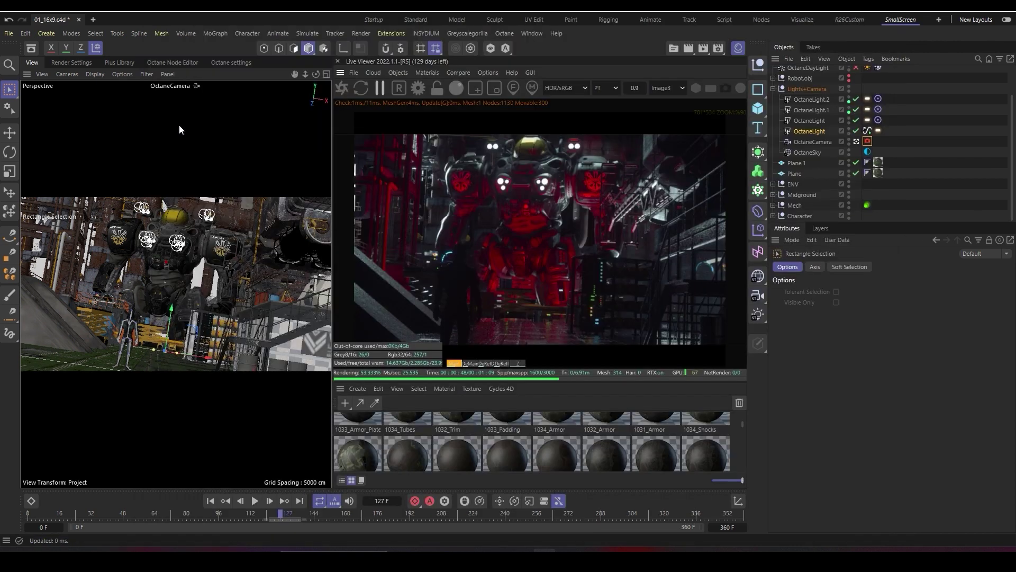
key(ctrl+b)
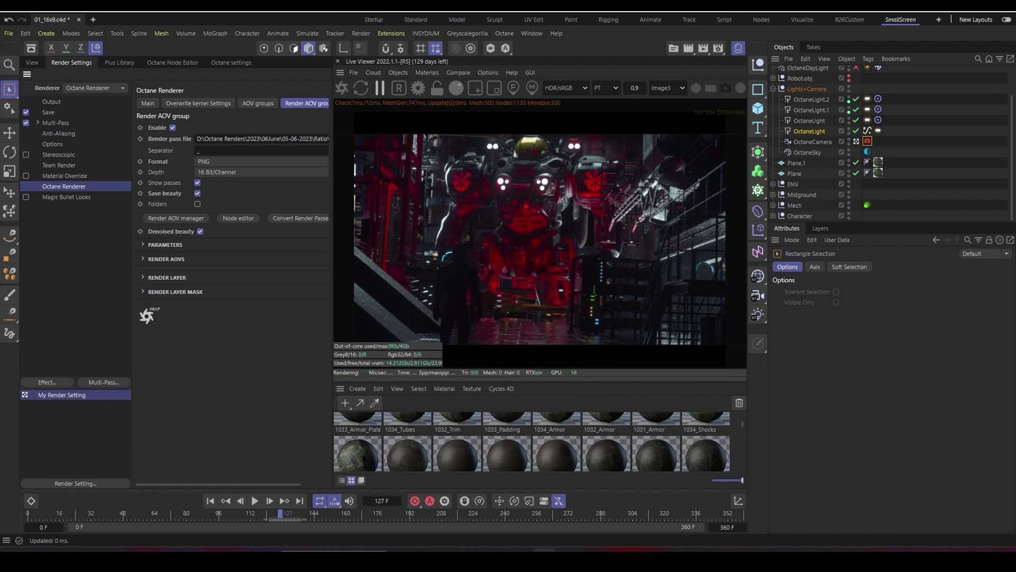
click(51, 101)
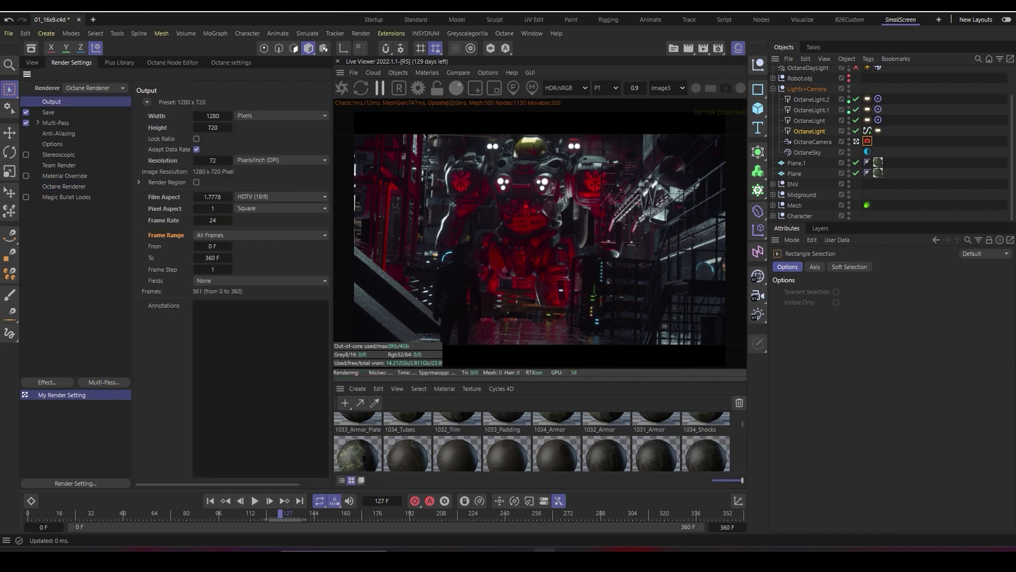
click(48, 112)
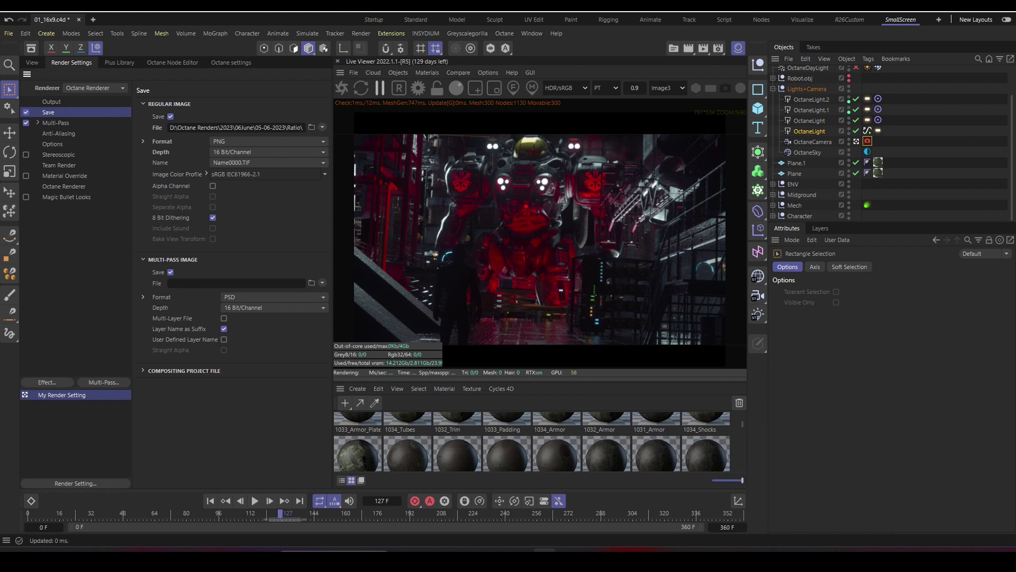
Set the compositing project file to be saved for After Effects with 3D data included
click(143, 371)
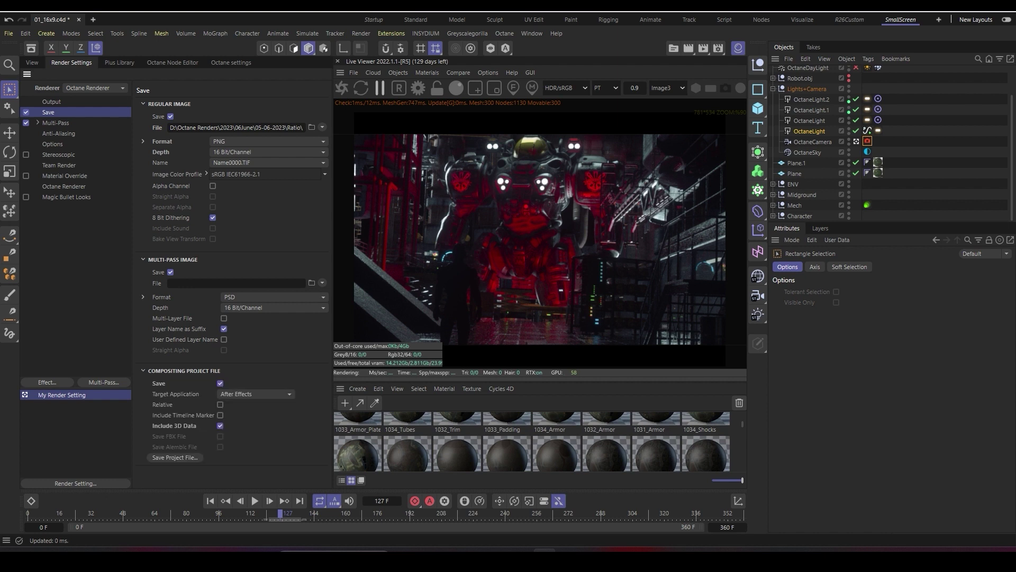
click(220, 383)
click(221, 426)
click(255, 394)
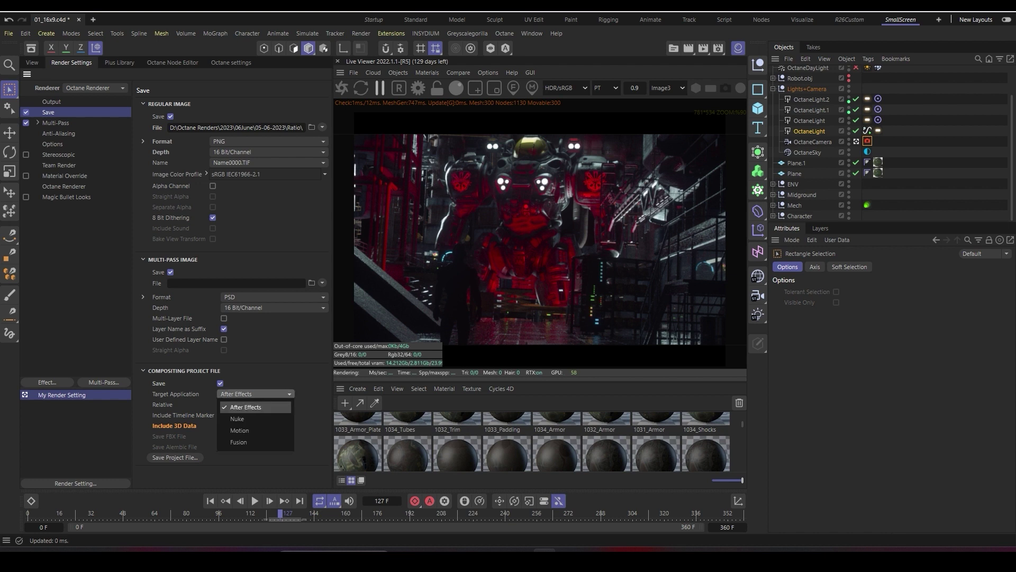
click(246, 407)
Open the save dialog for the compositing project file, locate Data.aec in the 05-06-2023 folder, enlarge the file icons, and cancel without saving
click(175, 457)
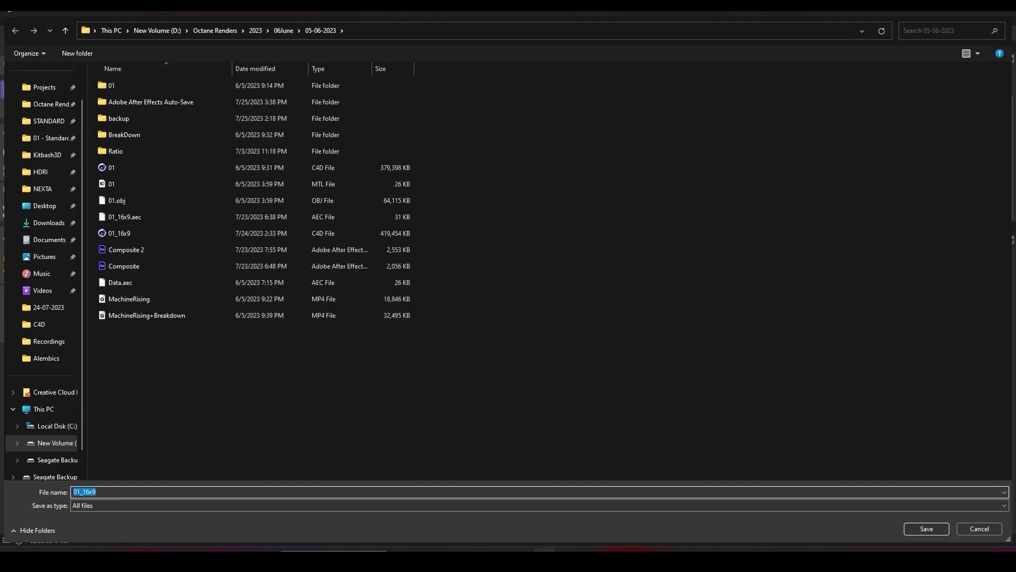
click(169, 299)
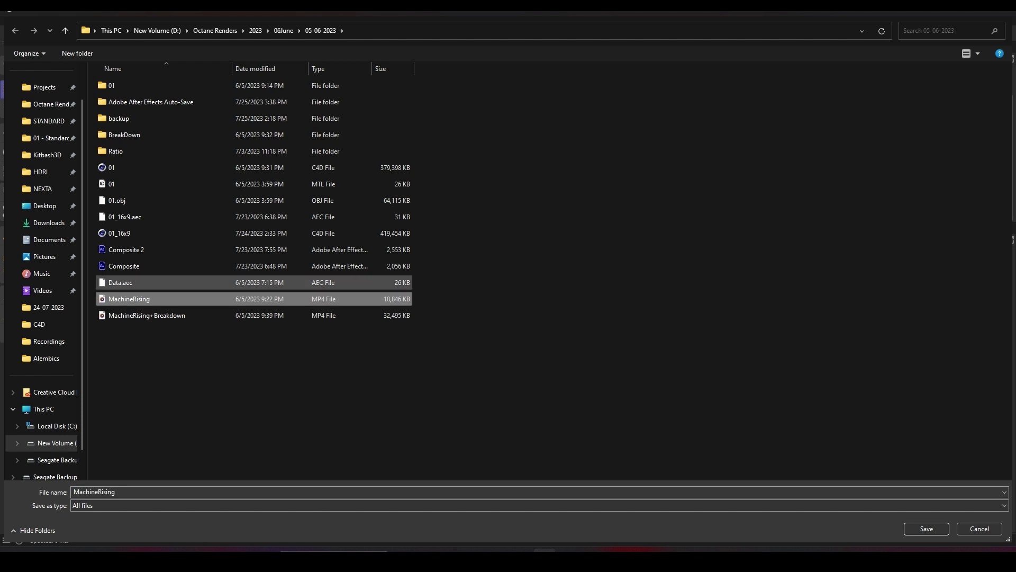
click(170, 282)
ctrl+scroll(158, 233, up, 4)
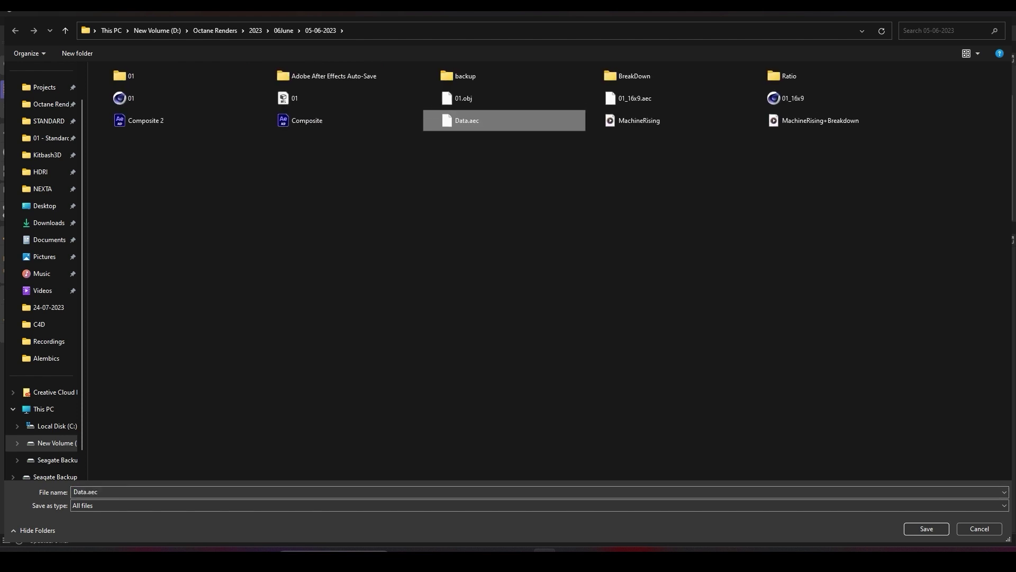
ctrl+scroll(158, 233, up, 2)
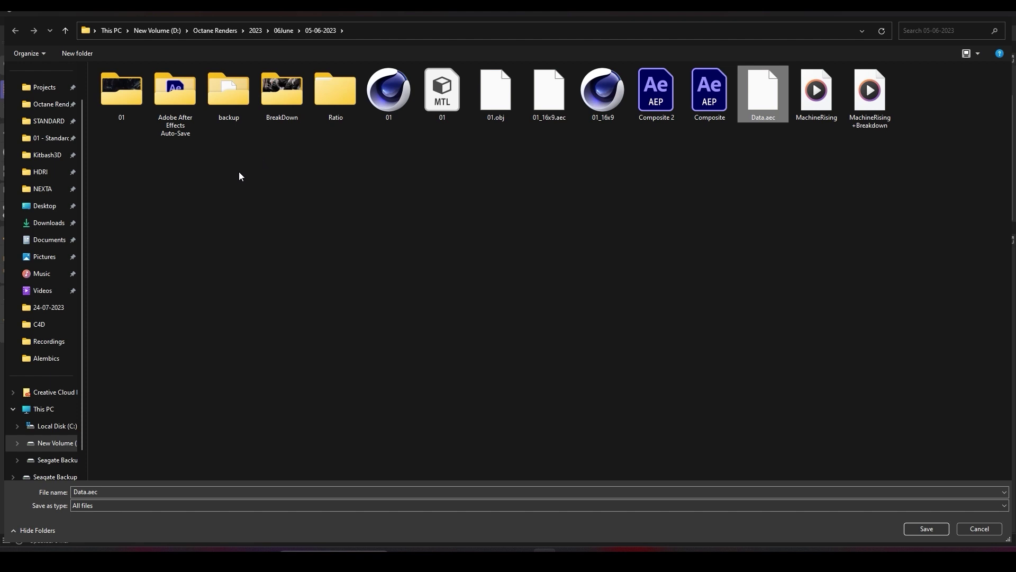
key(Escape)
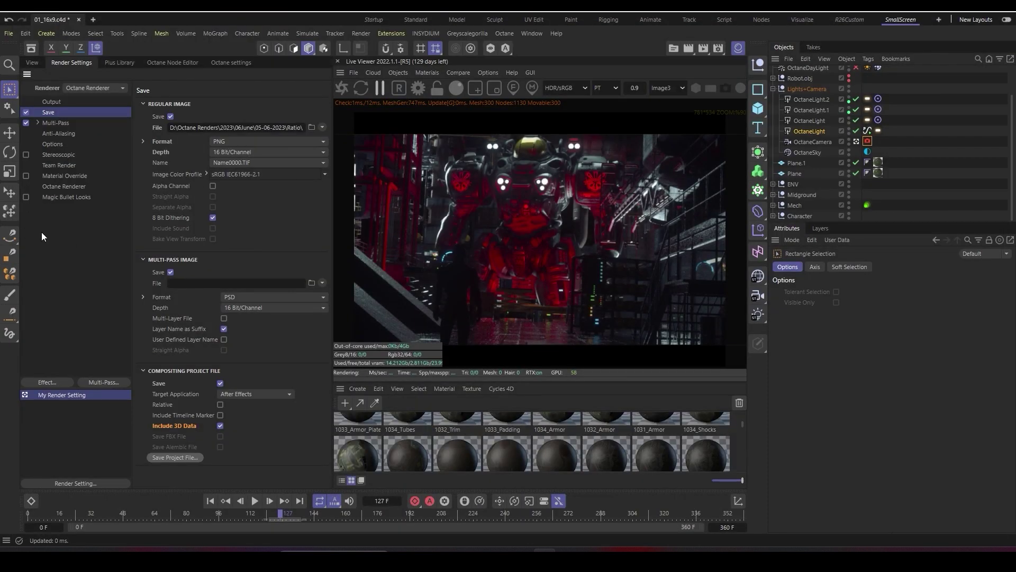